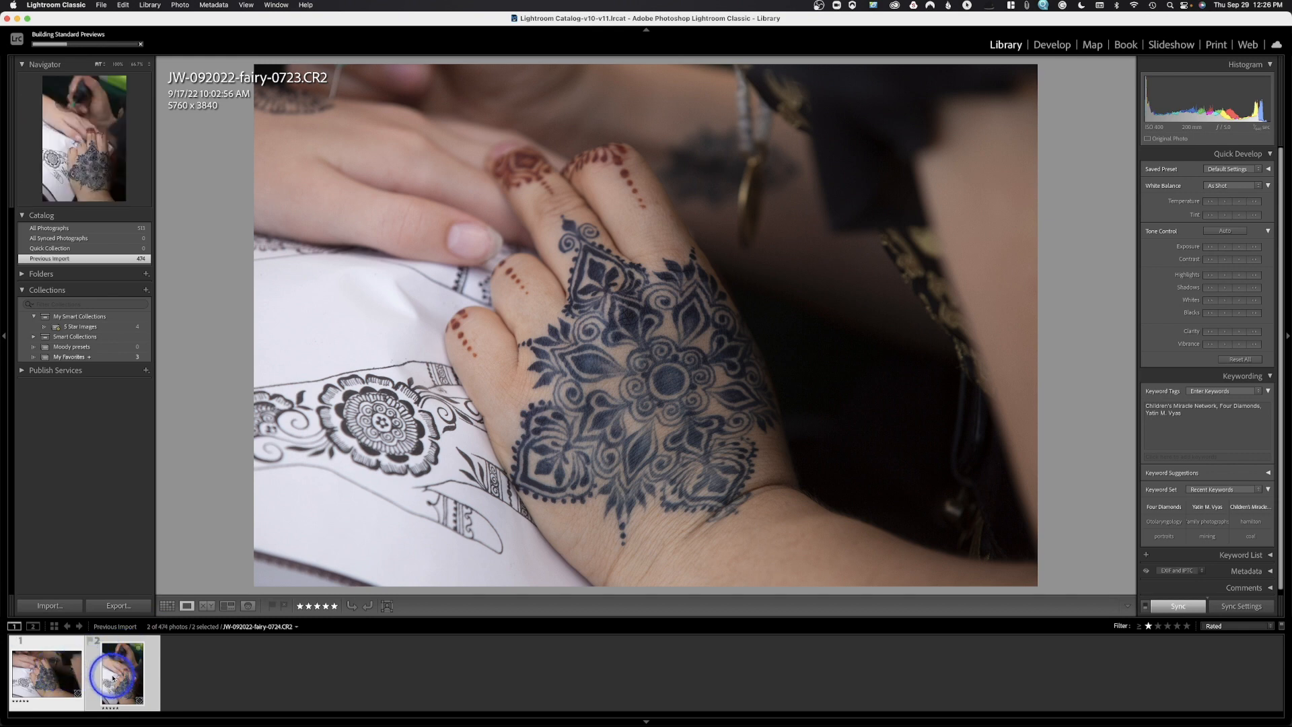
Set the white balance of the two selected henna photos to Auto.
left_click(111, 678)
left_click(74, 679)
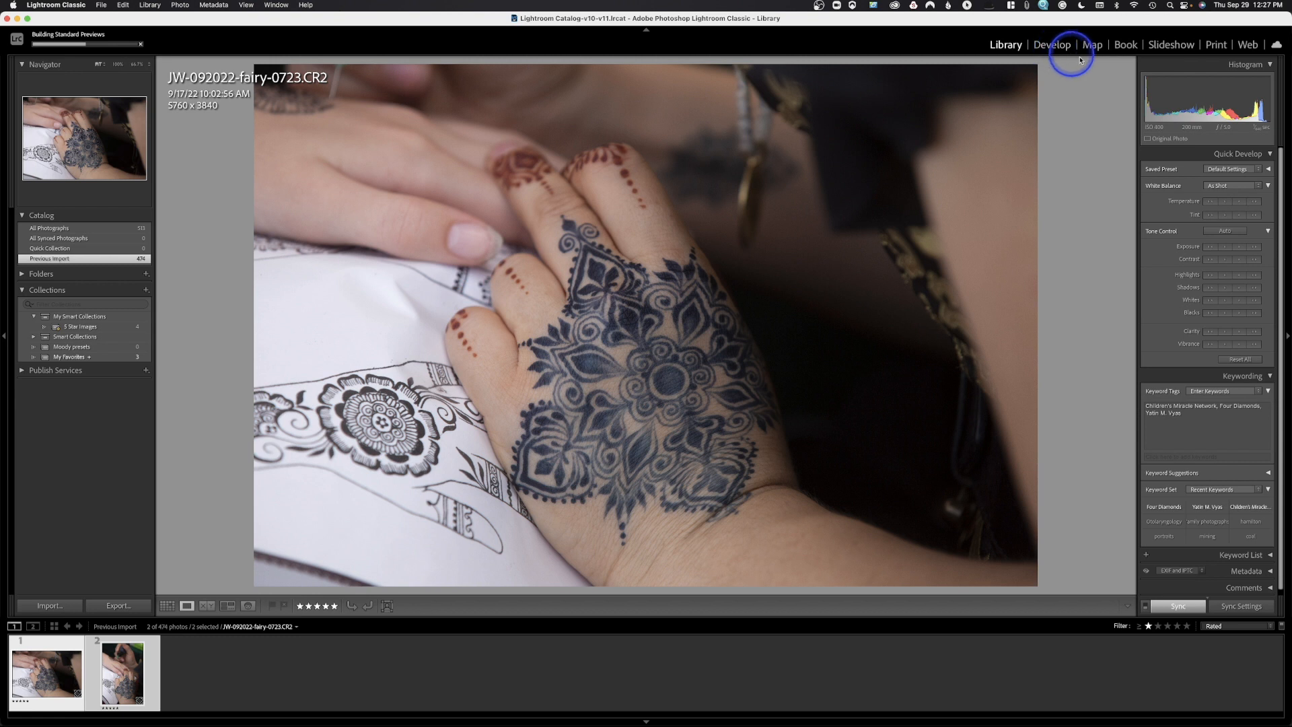
left_click(1229, 185)
left_click(1229, 198)
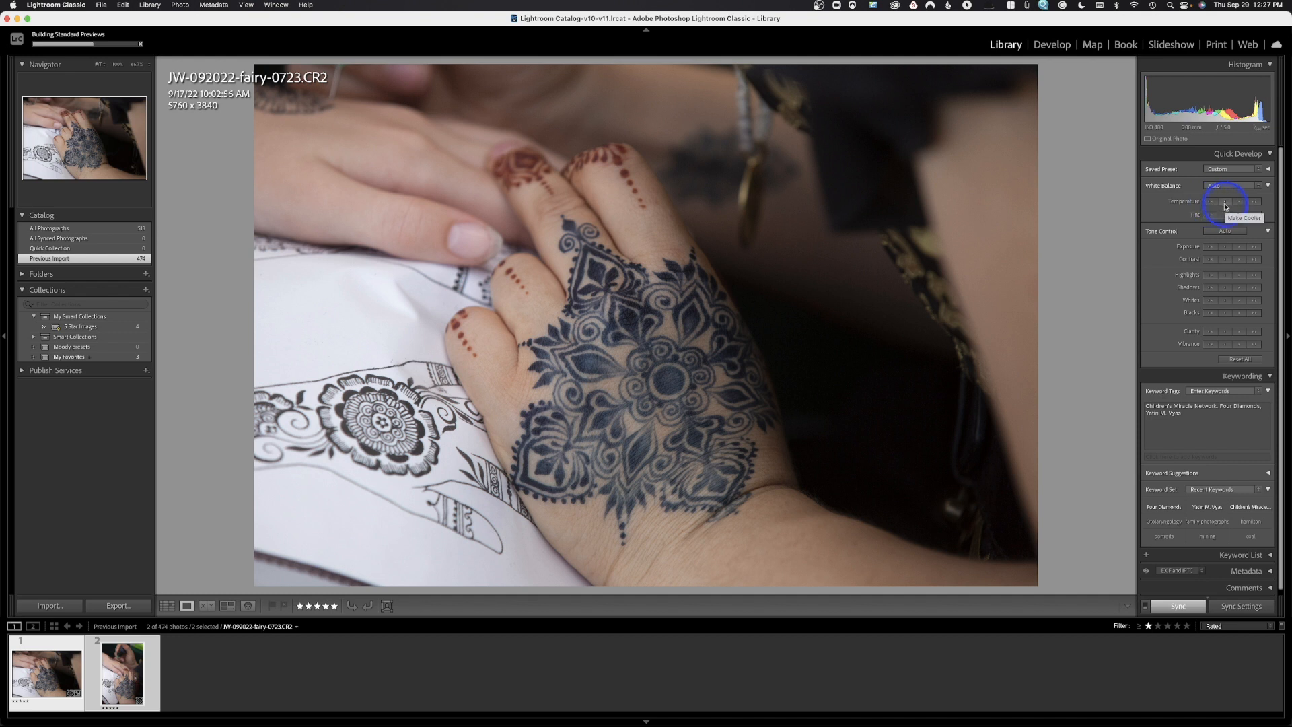
Cool the photos' temperature slightly, undoing the extra large cooling adjustment, and raise the shadows by one small increment.
left_click(1226, 206)
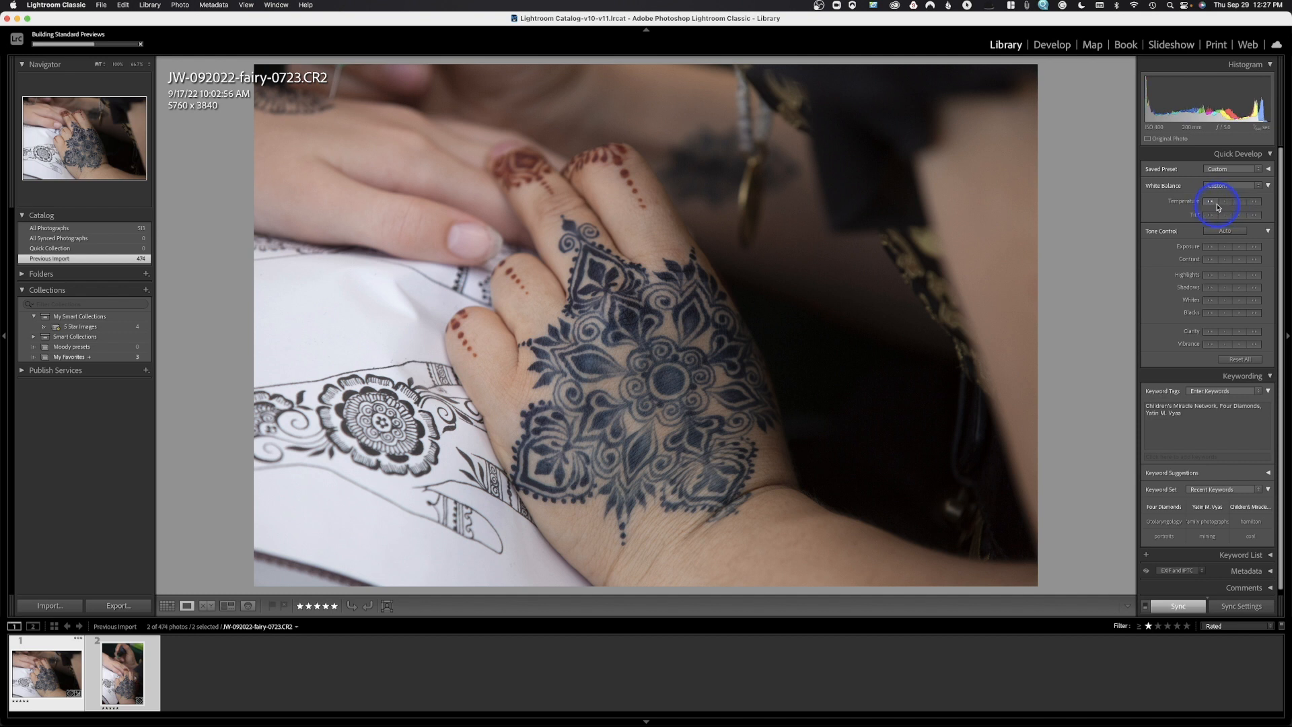
left_click(1211, 204)
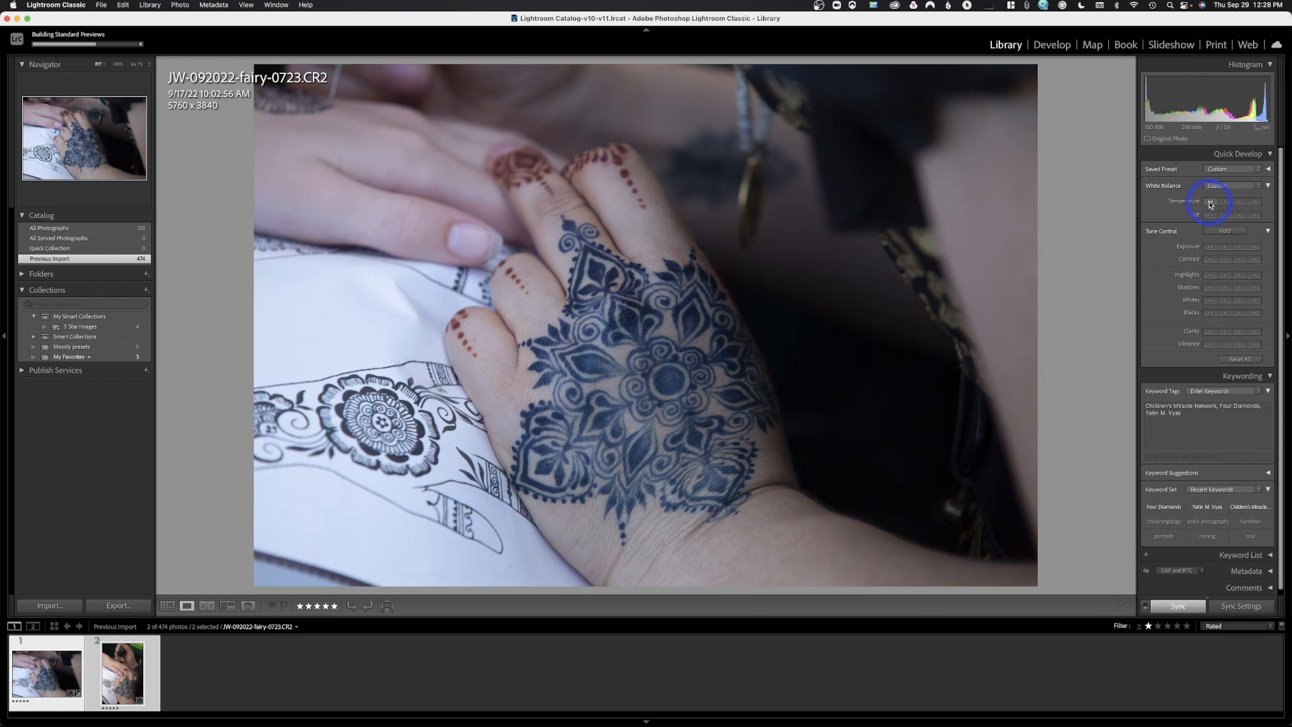
key("super+z")
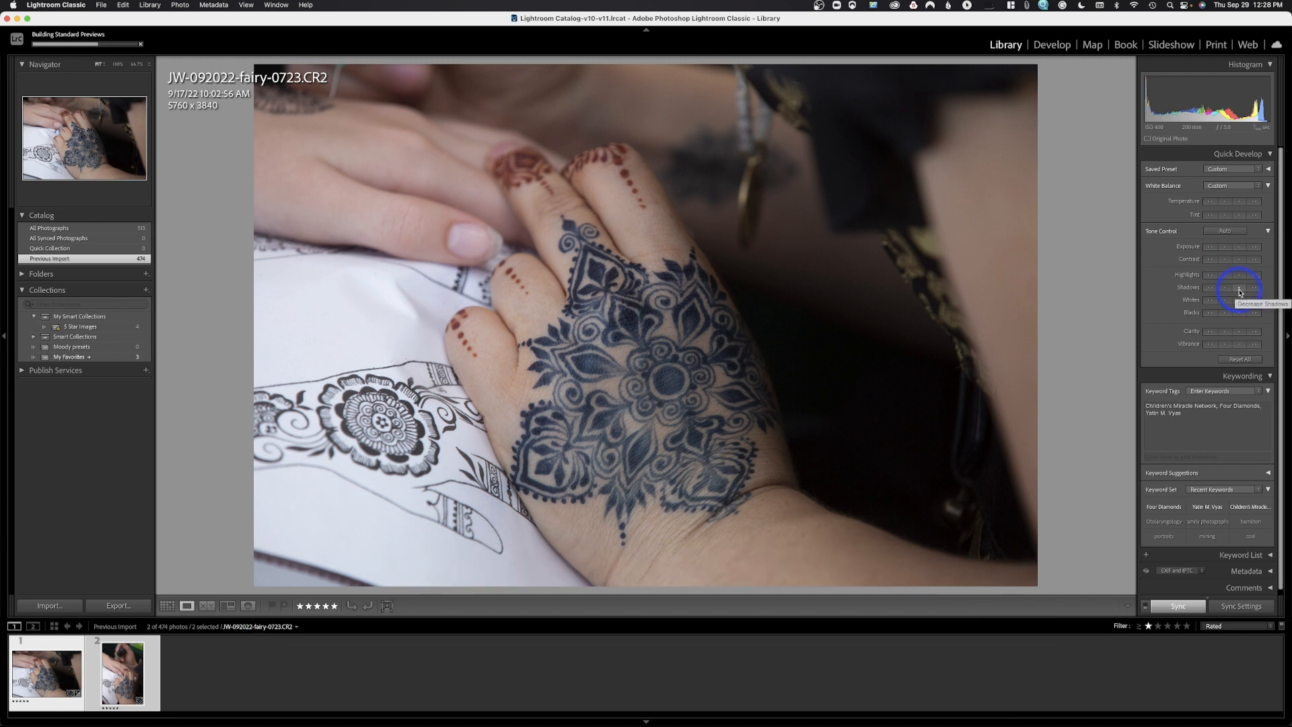
left_click(1241, 289)
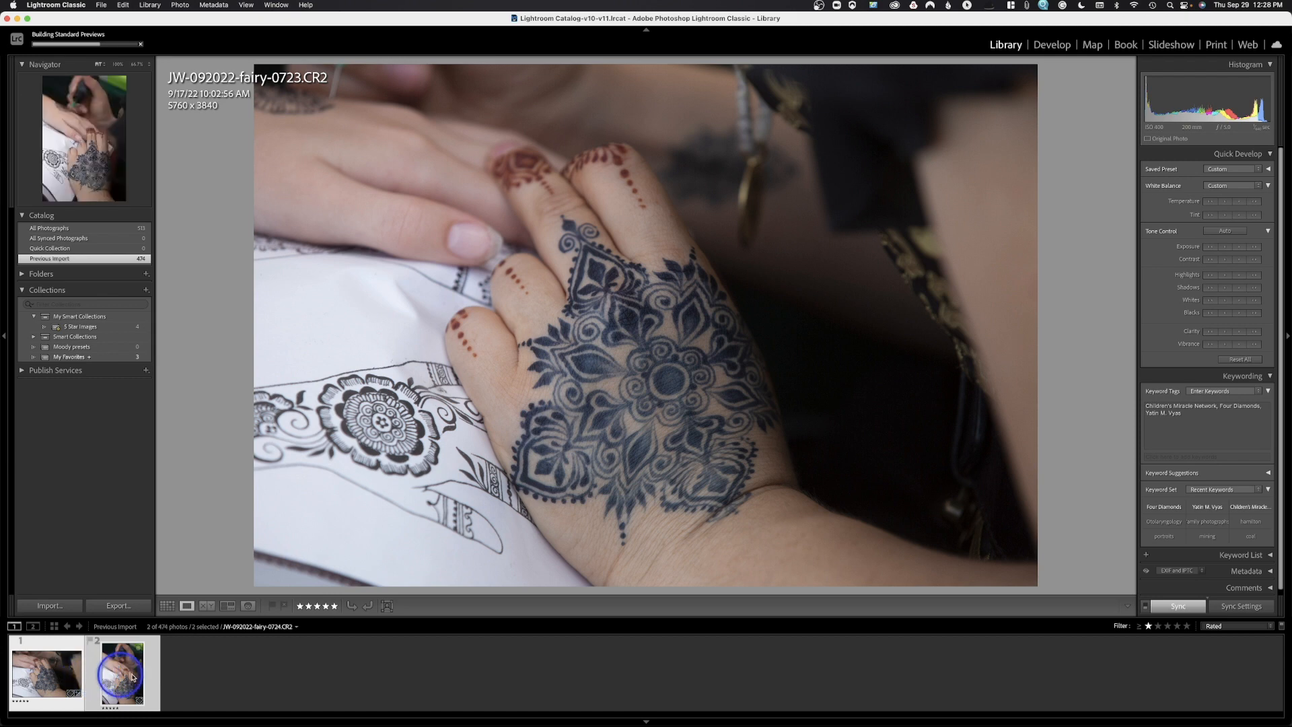
Select the landscape photo first and the portrait photo second, and synchronize all settings between them, including Masking.
left_click(220, 672)
left_click(42, 681)
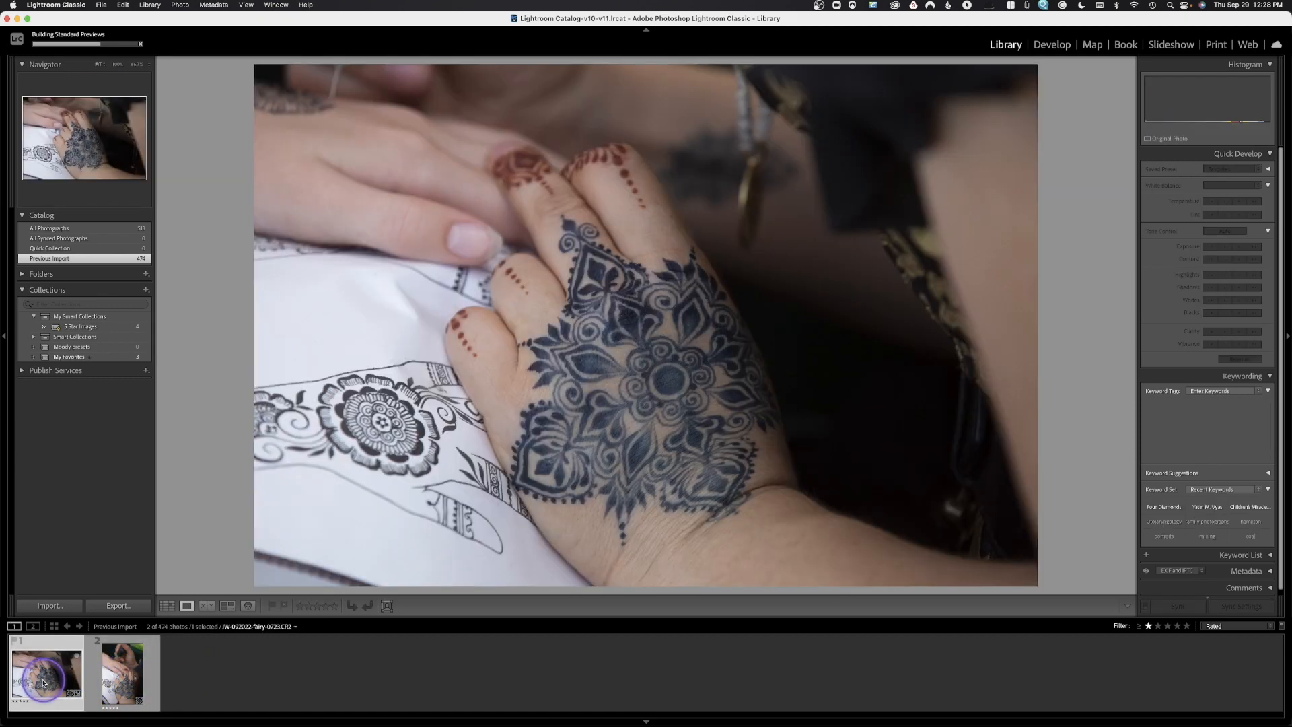
left_click(132, 677, "super")
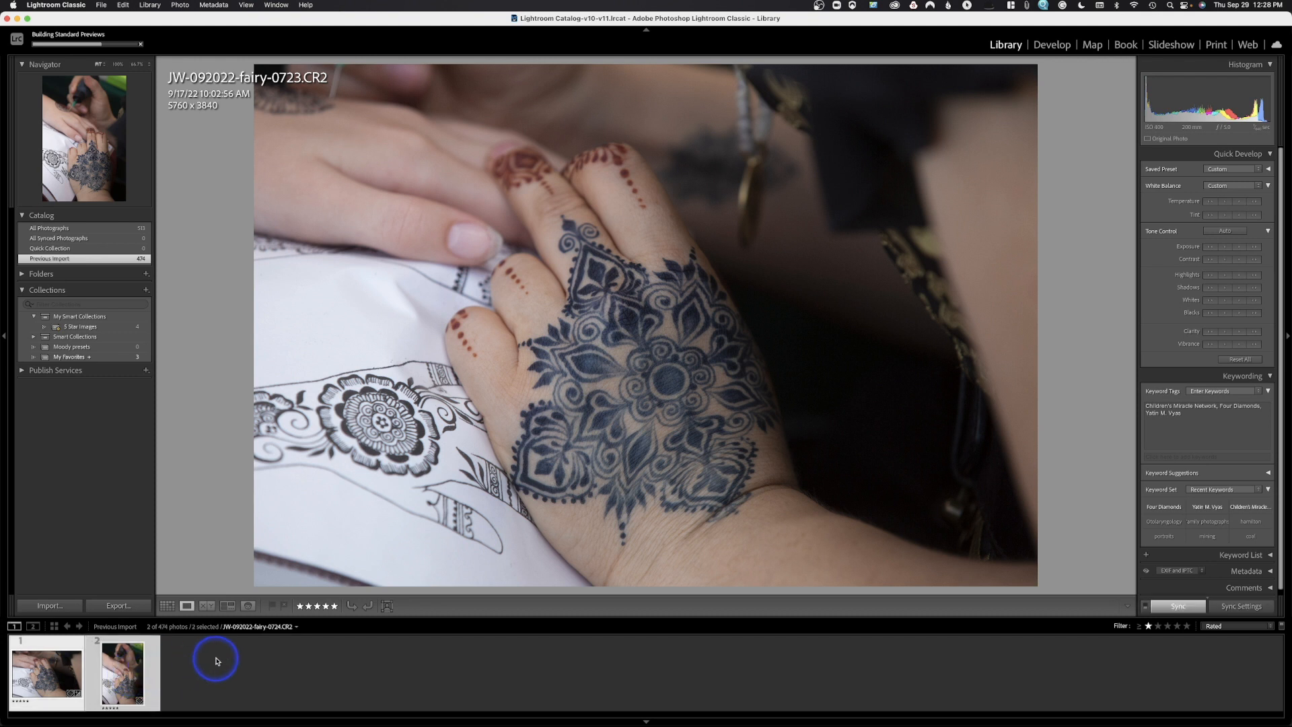
left_click(1232, 607)
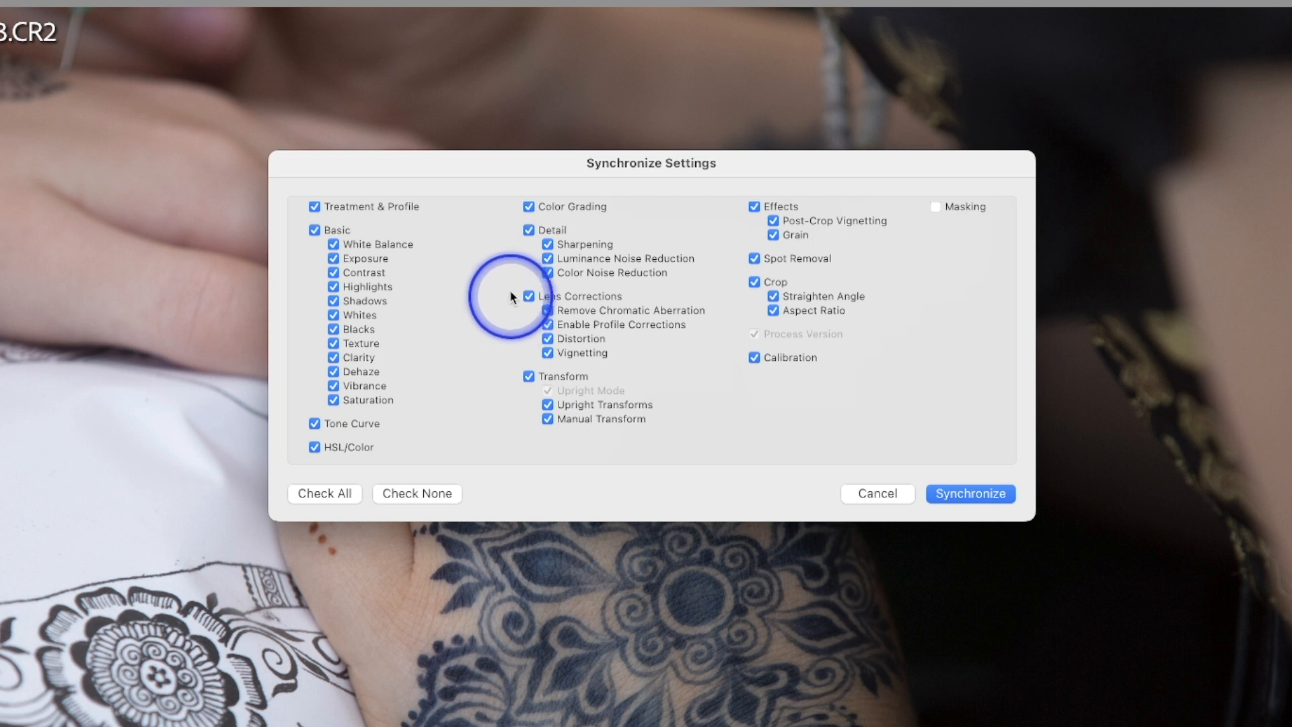
left_click(526, 207)
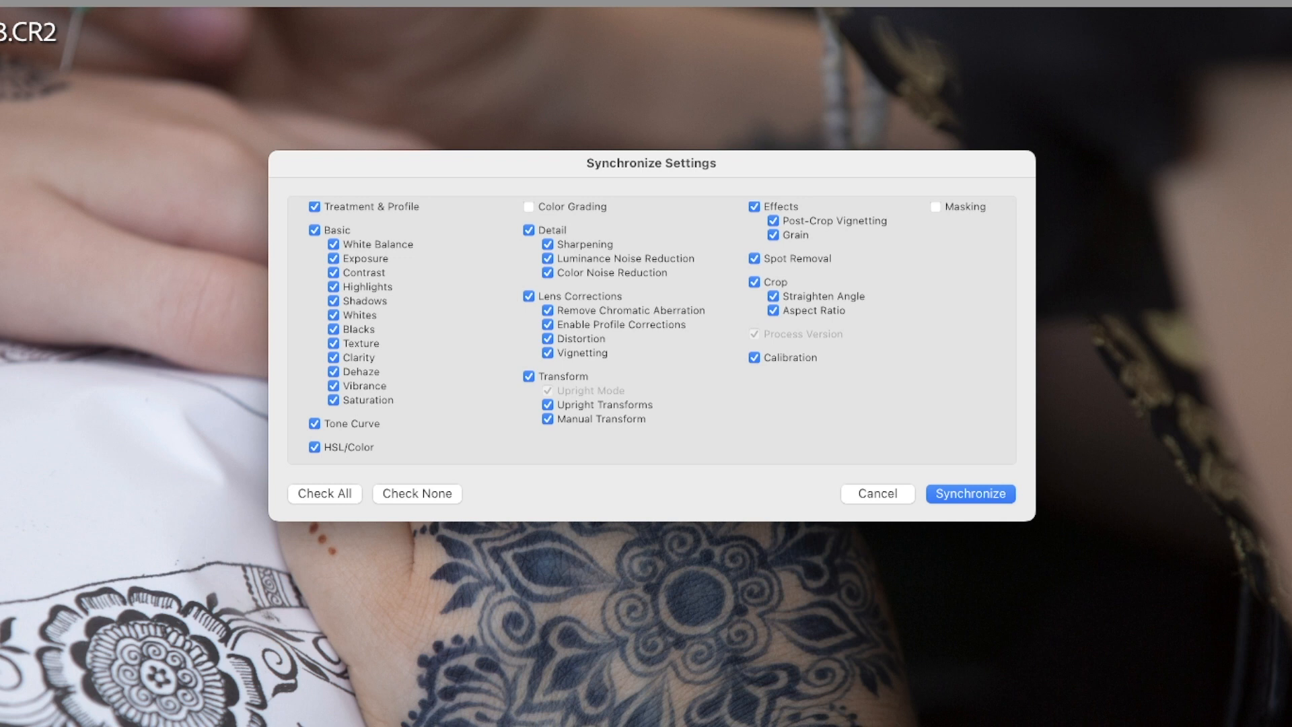
left_click(529, 207)
left_click(336, 498)
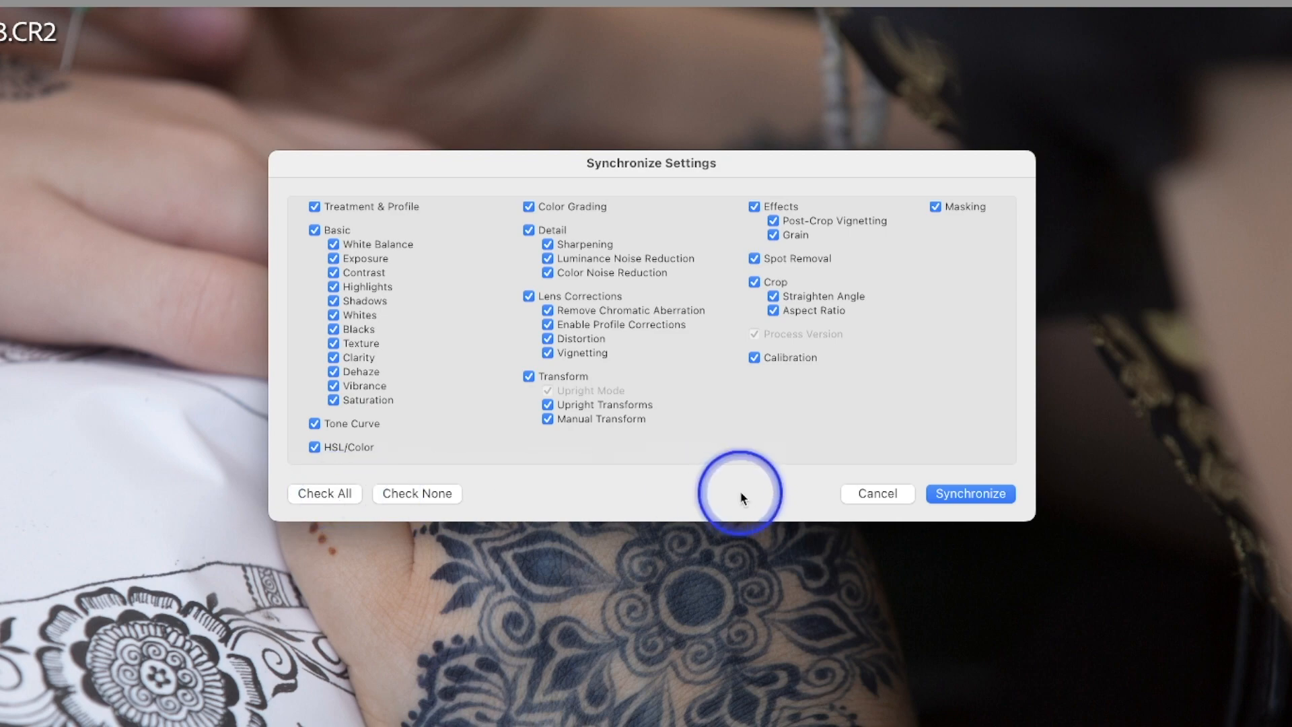
left_click(983, 495)
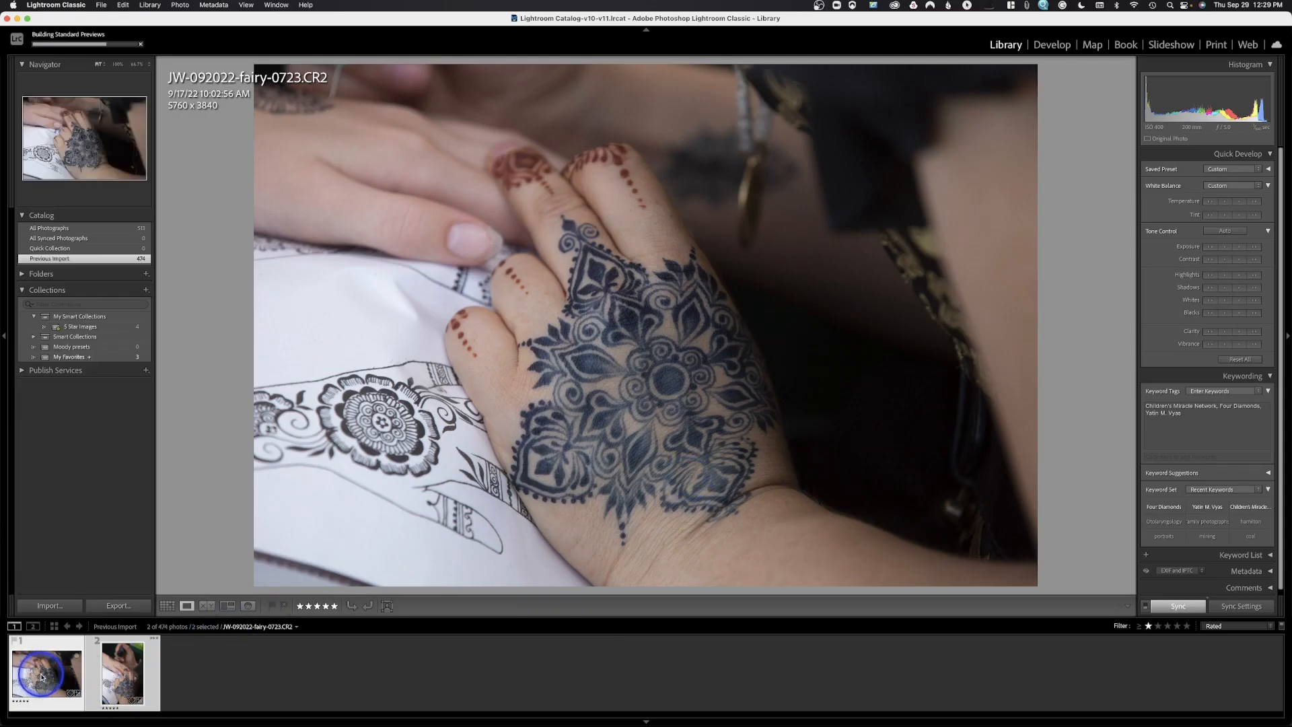
Select only the first henna photo and open it in the Develop module.
left_click(116, 680)
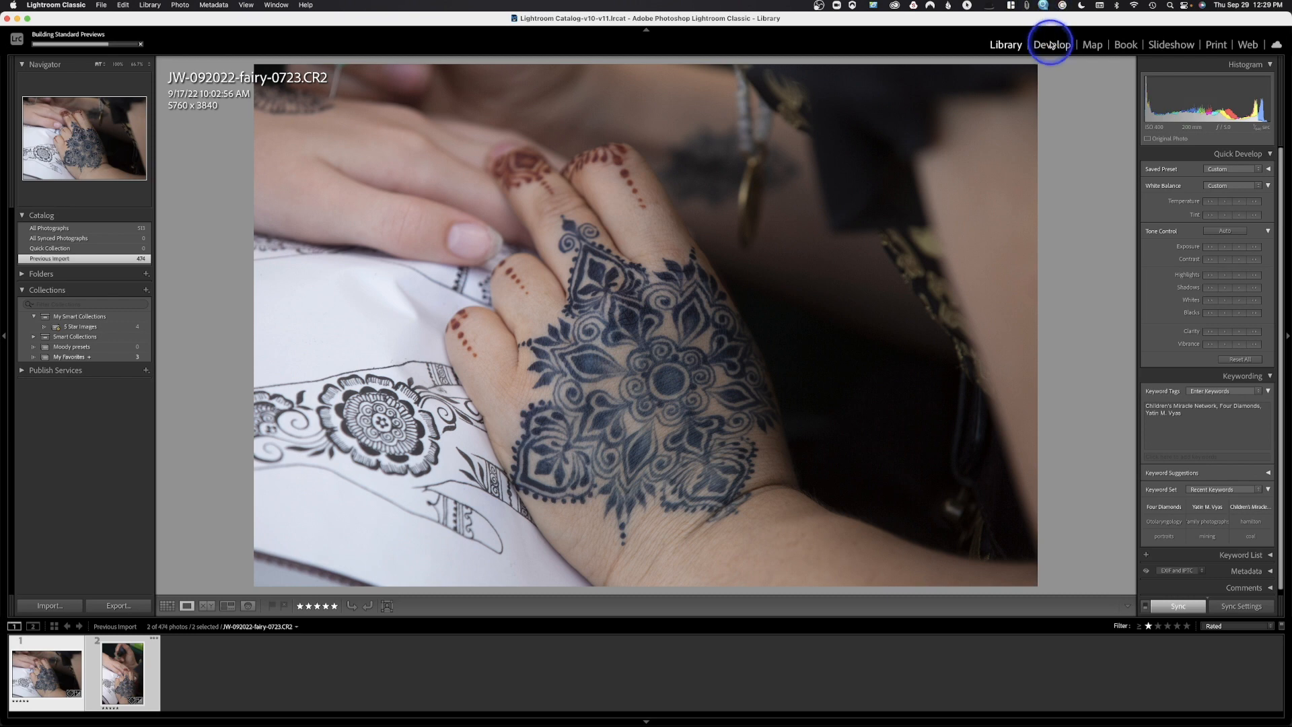
left_click(269, 673)
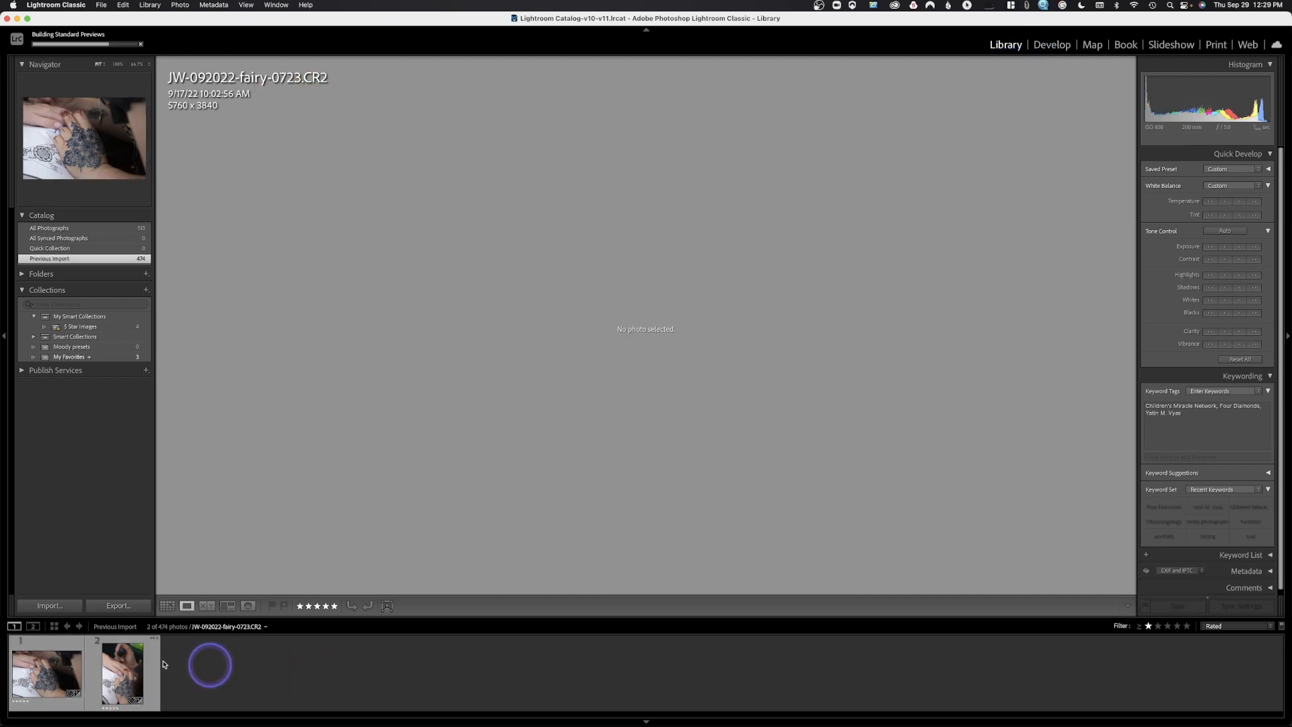
left_click(31, 668)
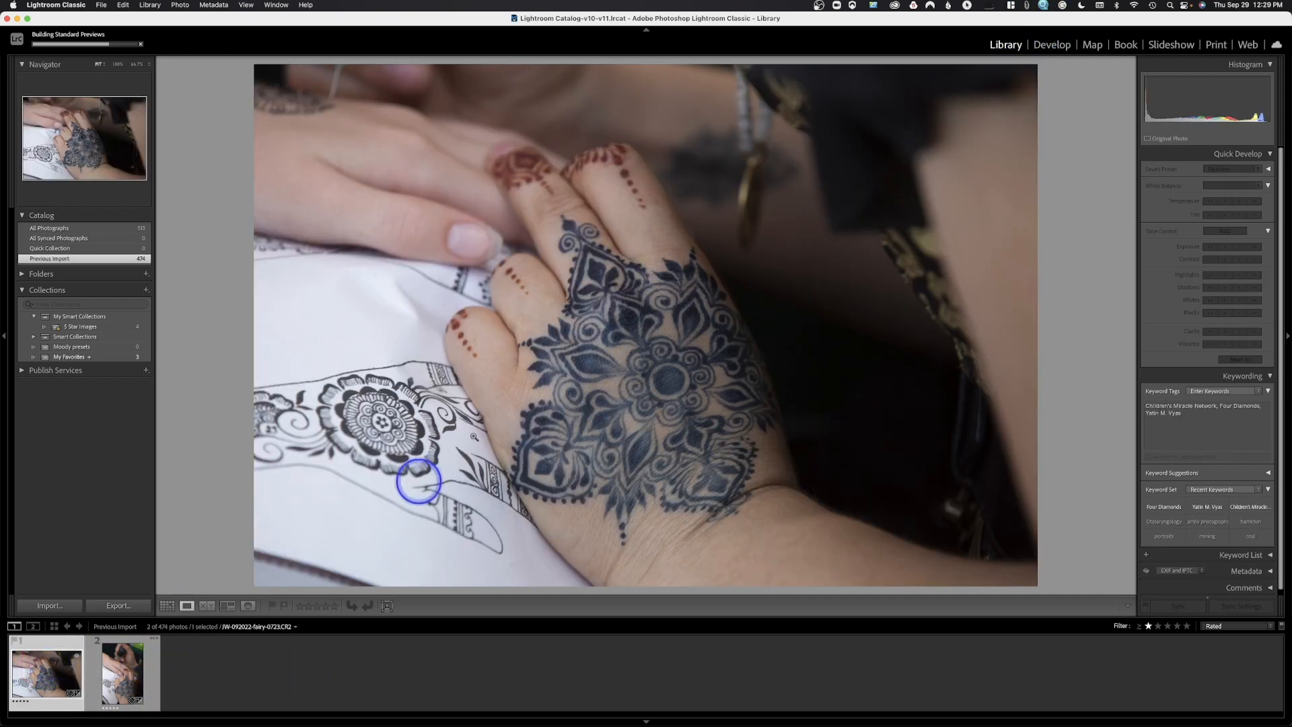
left_click(1049, 45)
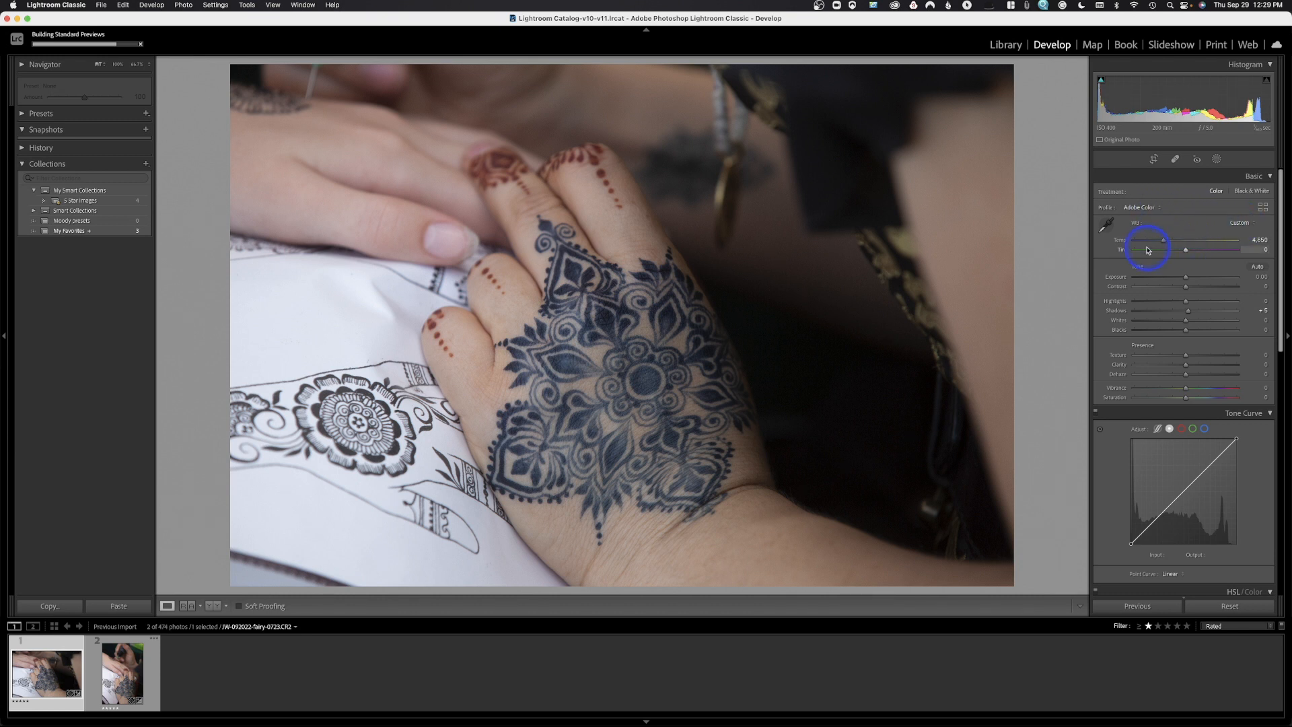
Set the first photo's temperature to 4,589 and its shadows to +27, and lower the contrast slightly.
left_click_drag(1164, 240, 1162, 241)
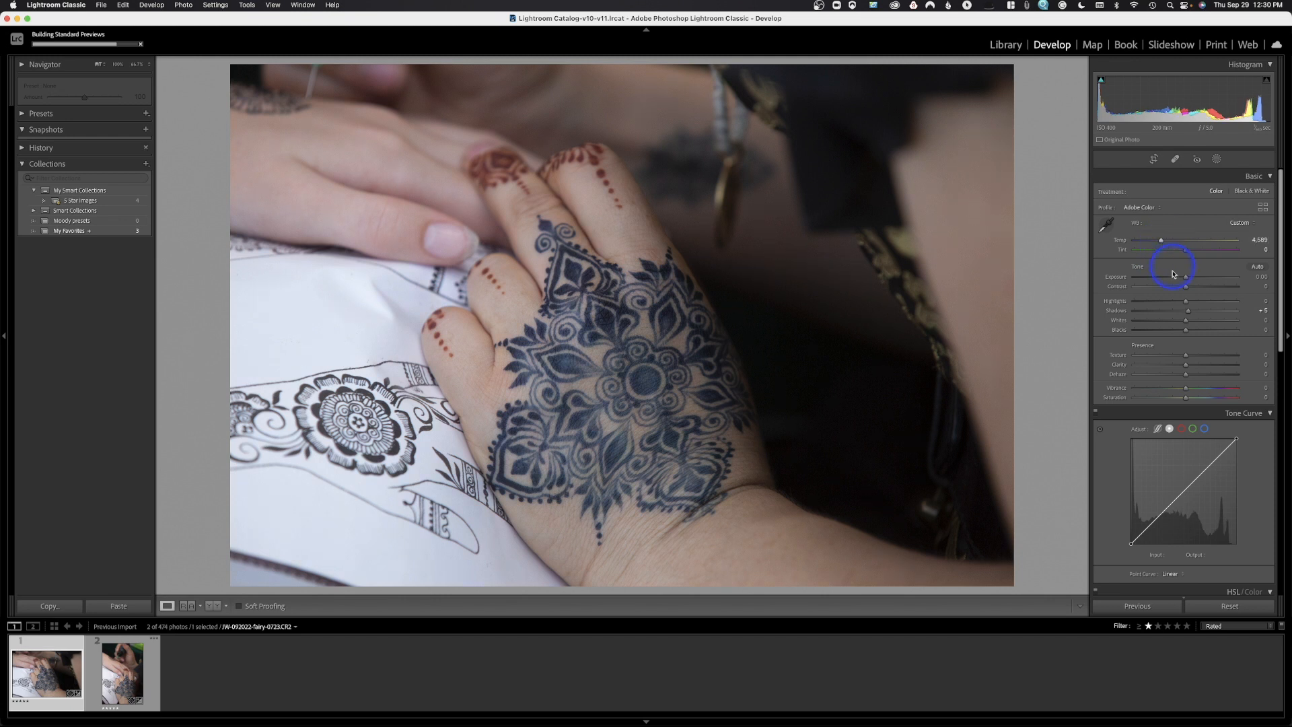
left_click_drag(1186, 288, 1201, 316)
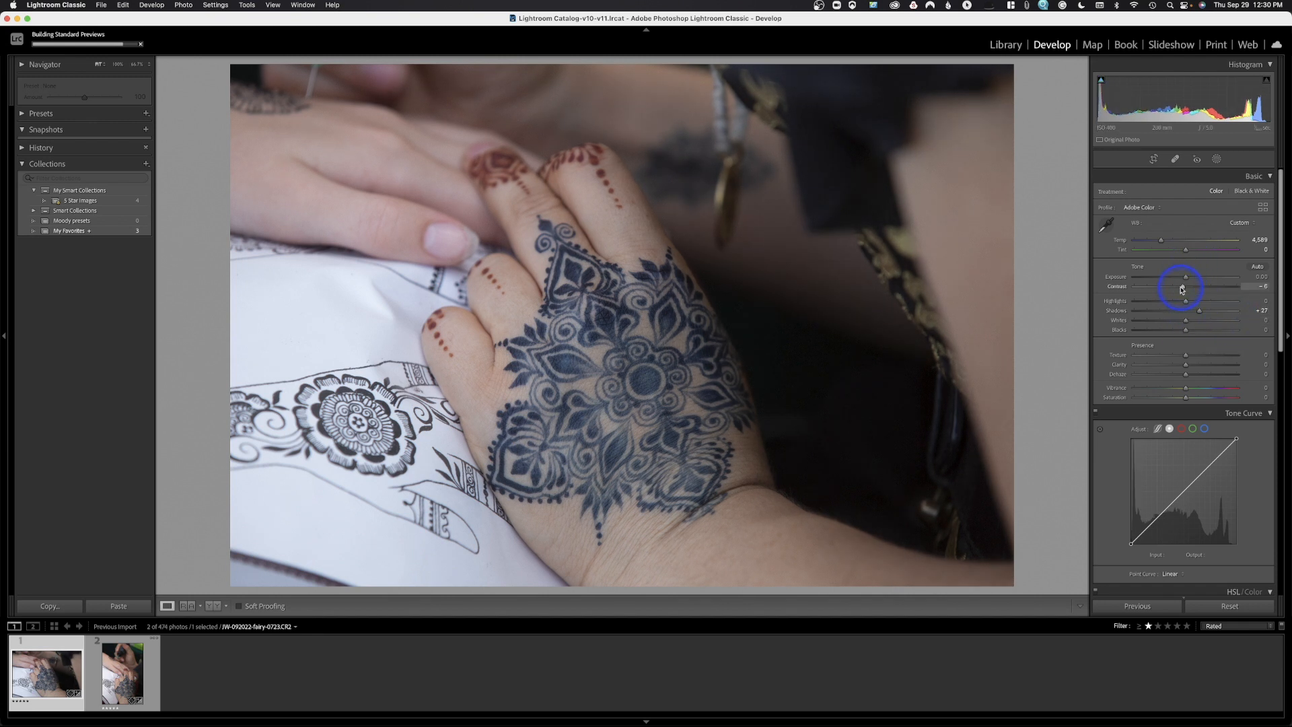
Shift the red hue to +18 and darken the edges with a post-crop vignette amount of about -15.
scroll(1182, 290, "down", 8)
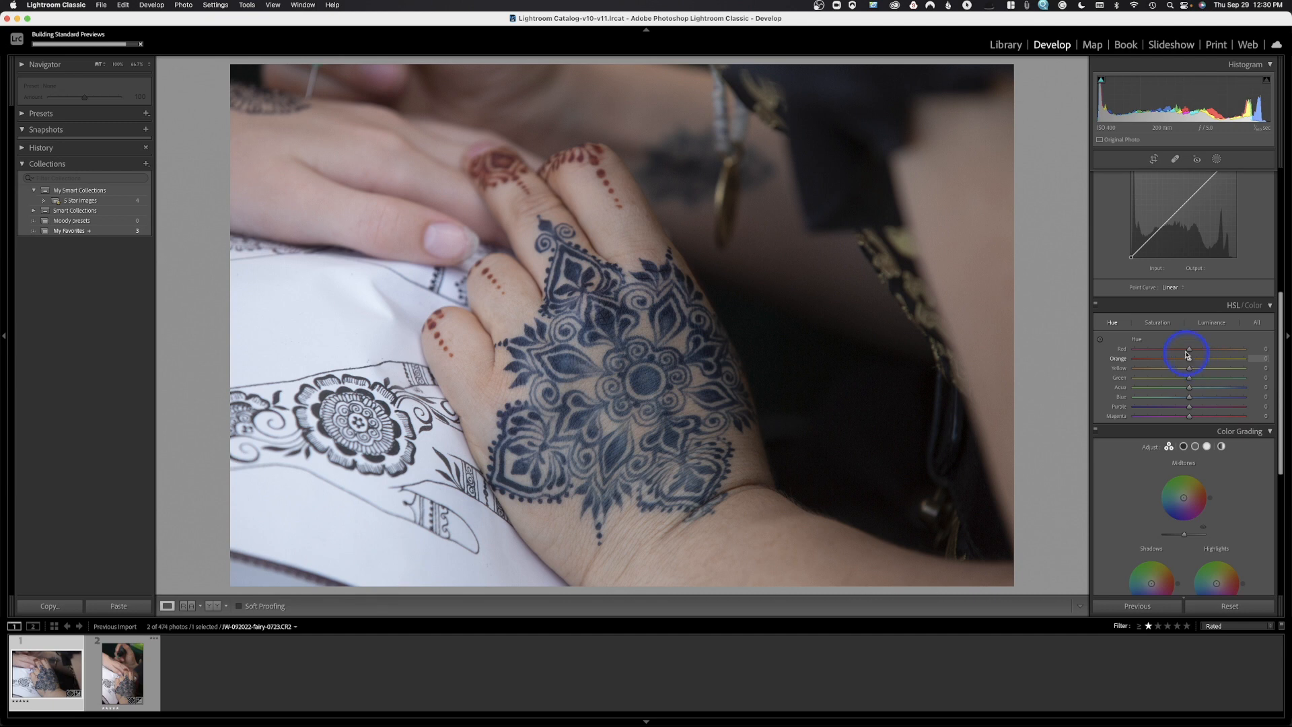
left_click_drag(1192, 351, 1202, 354)
scroll(1193, 445, "down", 5)
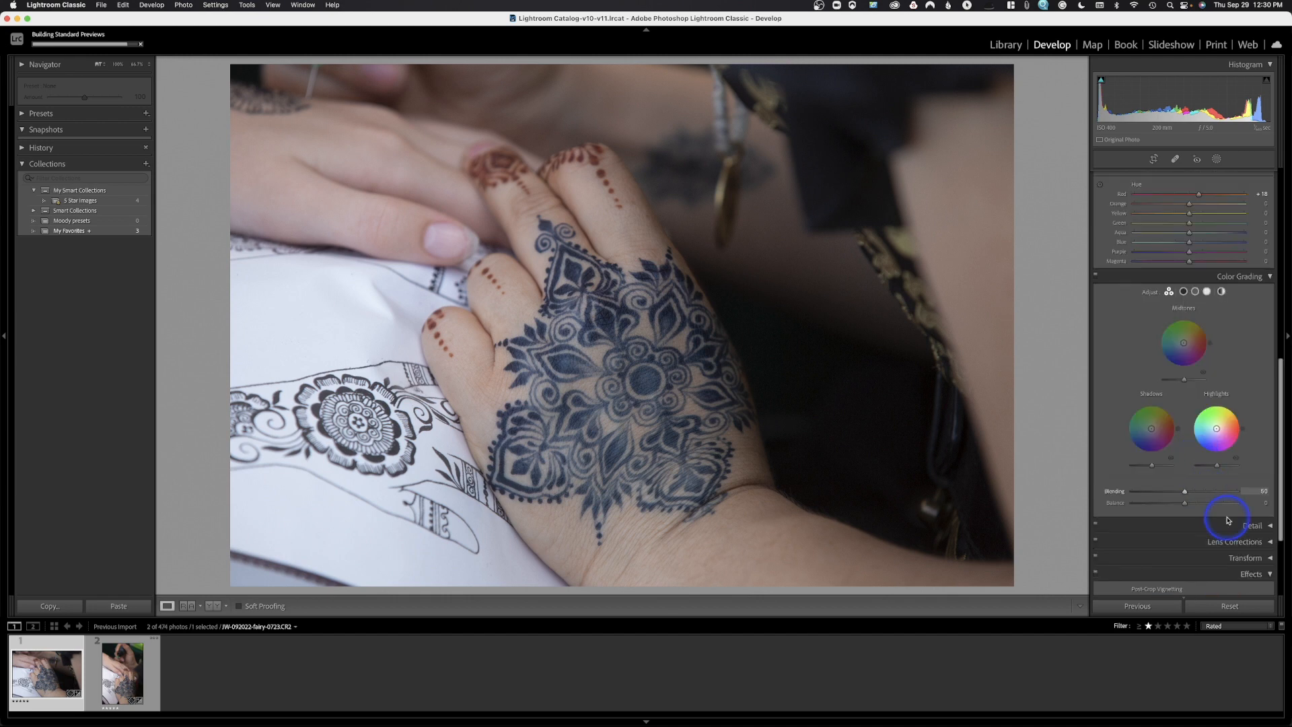
scroll(1232, 532, "down", 1)
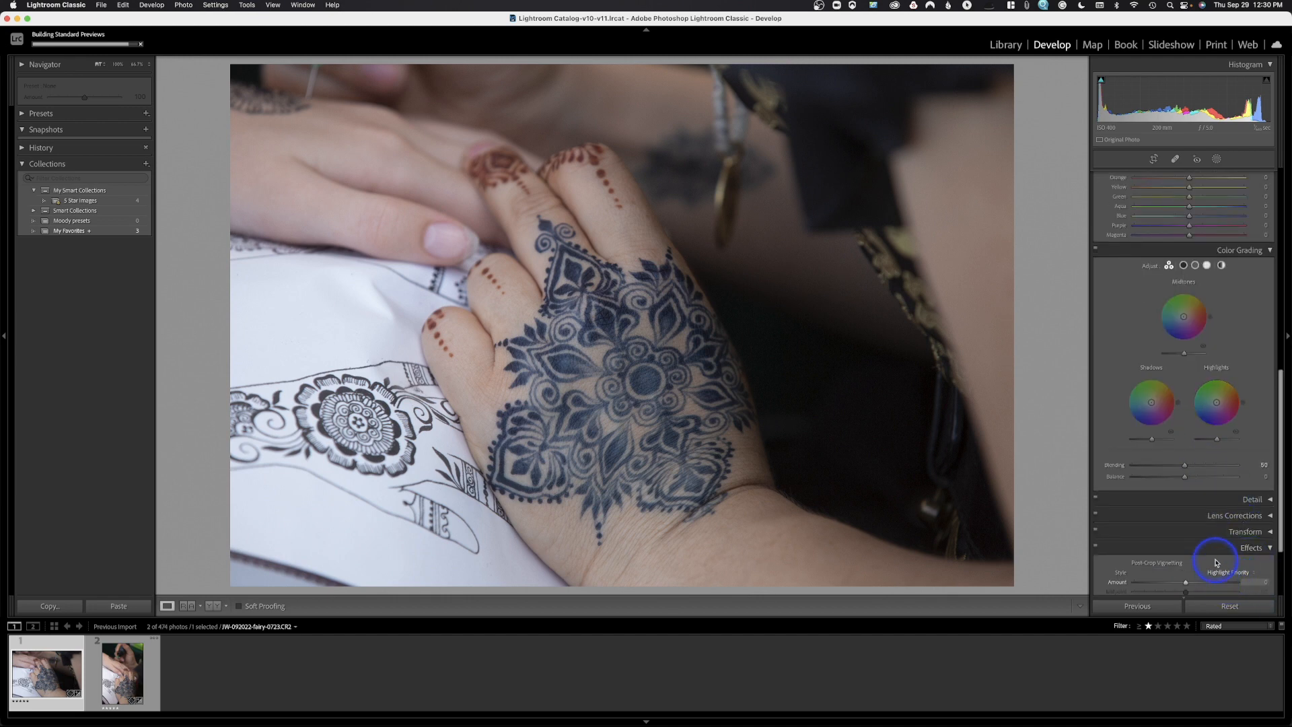
scroll(1174, 576, "down", 1)
left_click(1179, 570)
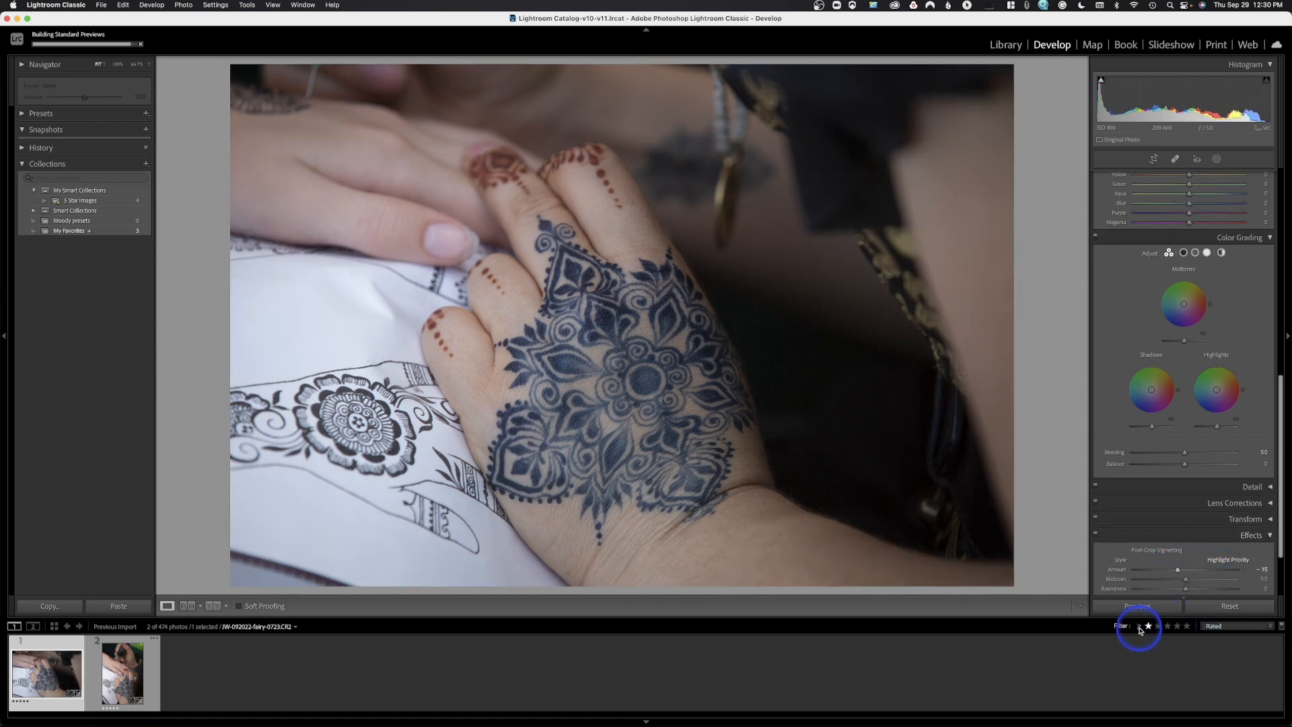
Select both henna photos and synchronize all develop settings from the first photo to the second.
left_click(130, 663)
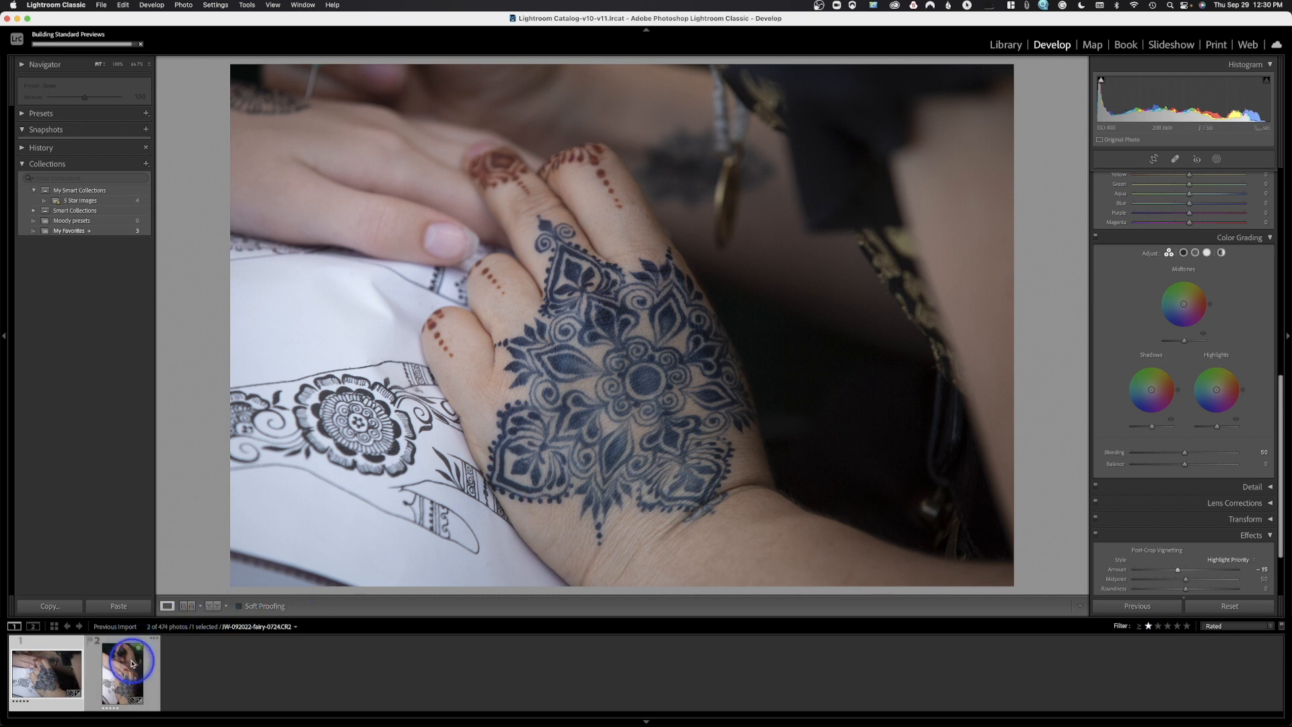
key("super+a")
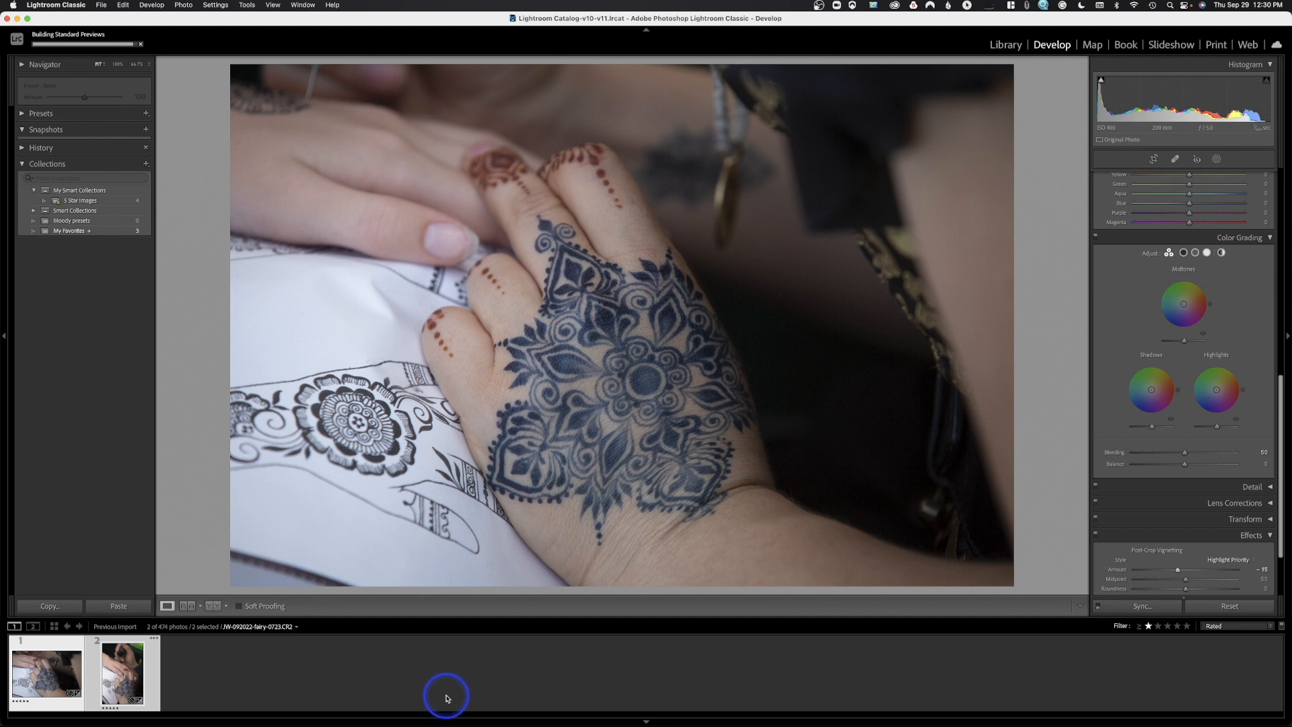
left_click(1142, 607)
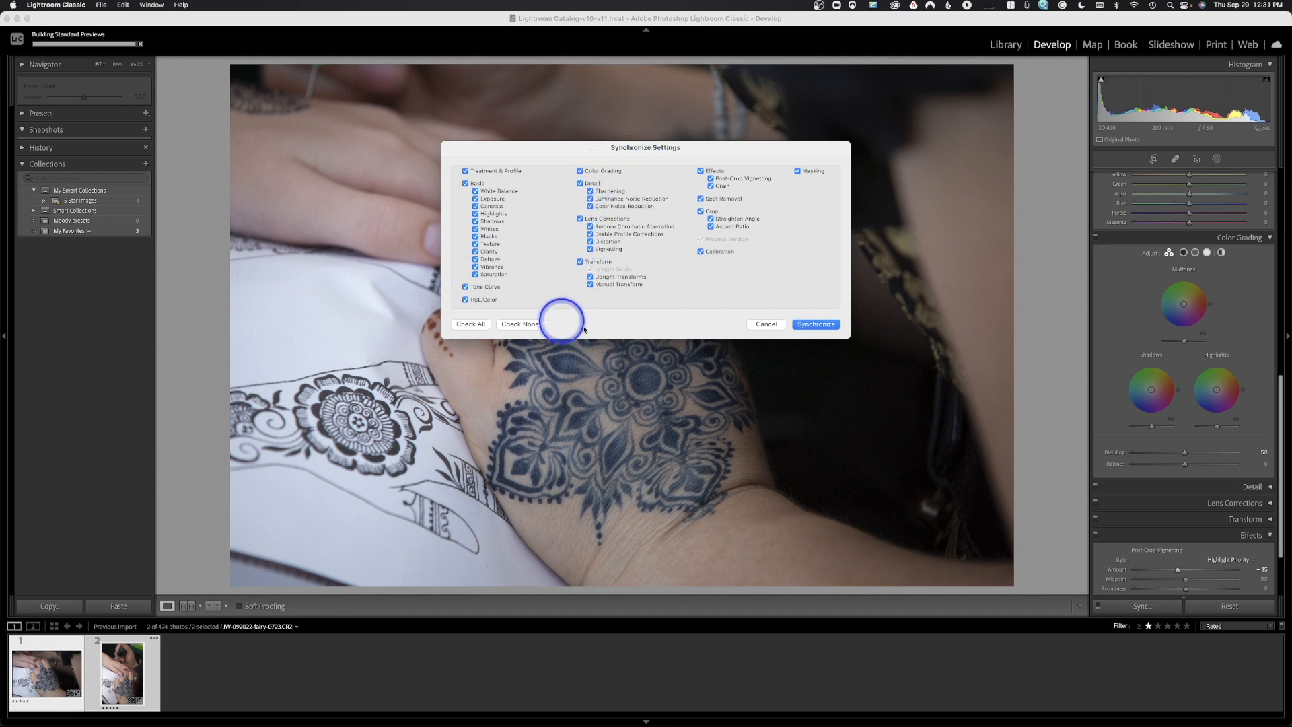
left_click(817, 324)
left_click(55, 680)
left_click(111, 680)
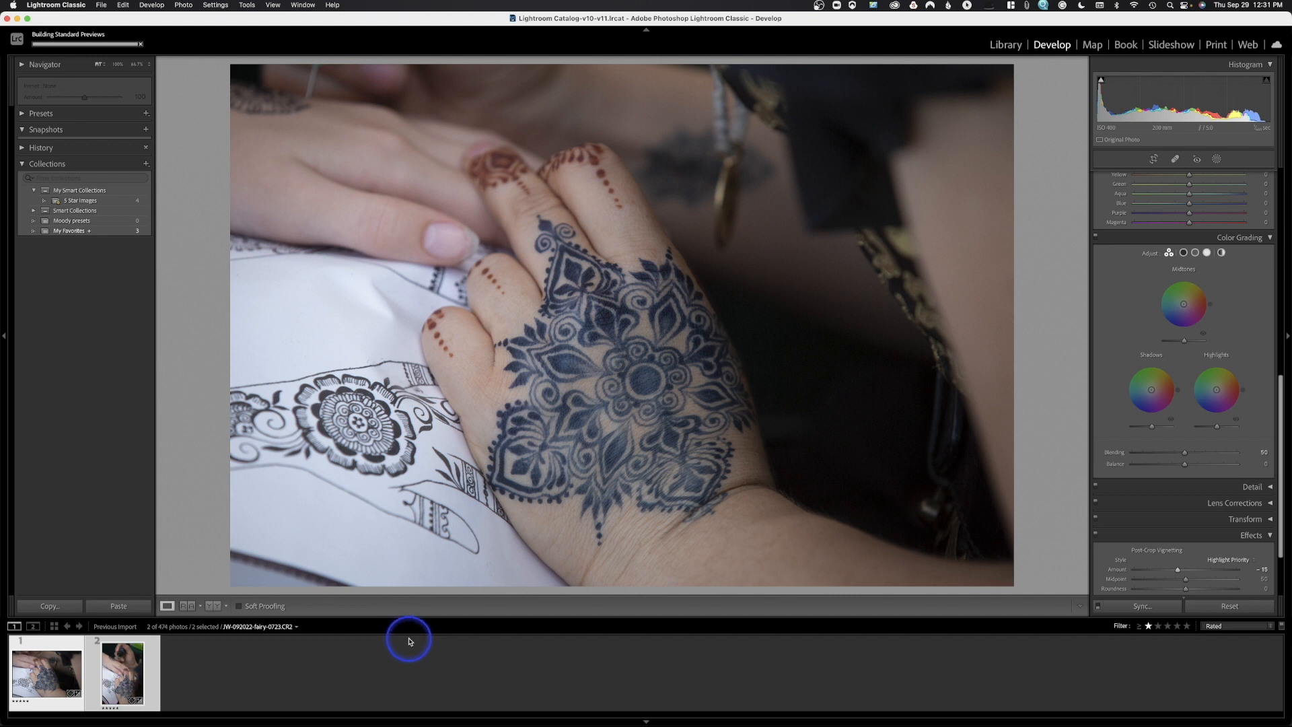
Copy all develop settings of the active photo, including Masking.
left_click(119, 5)
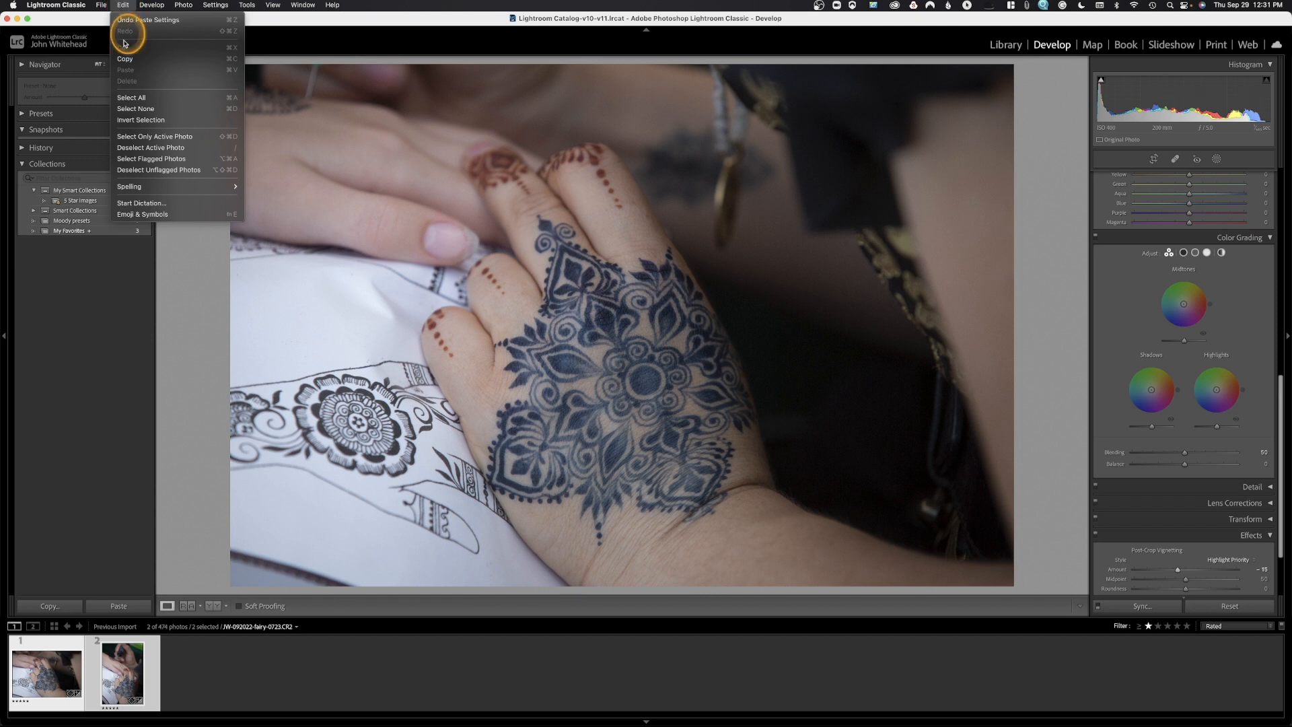
left_click(130, 59)
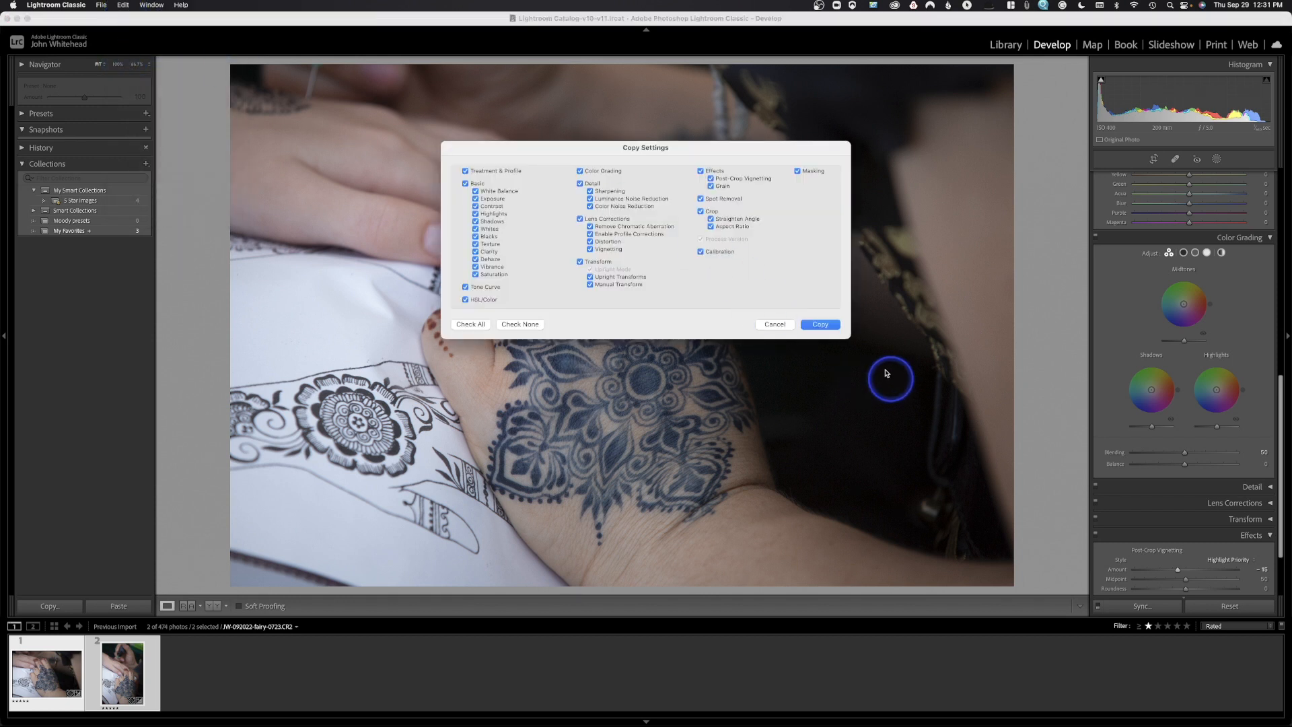
left_click(819, 324)
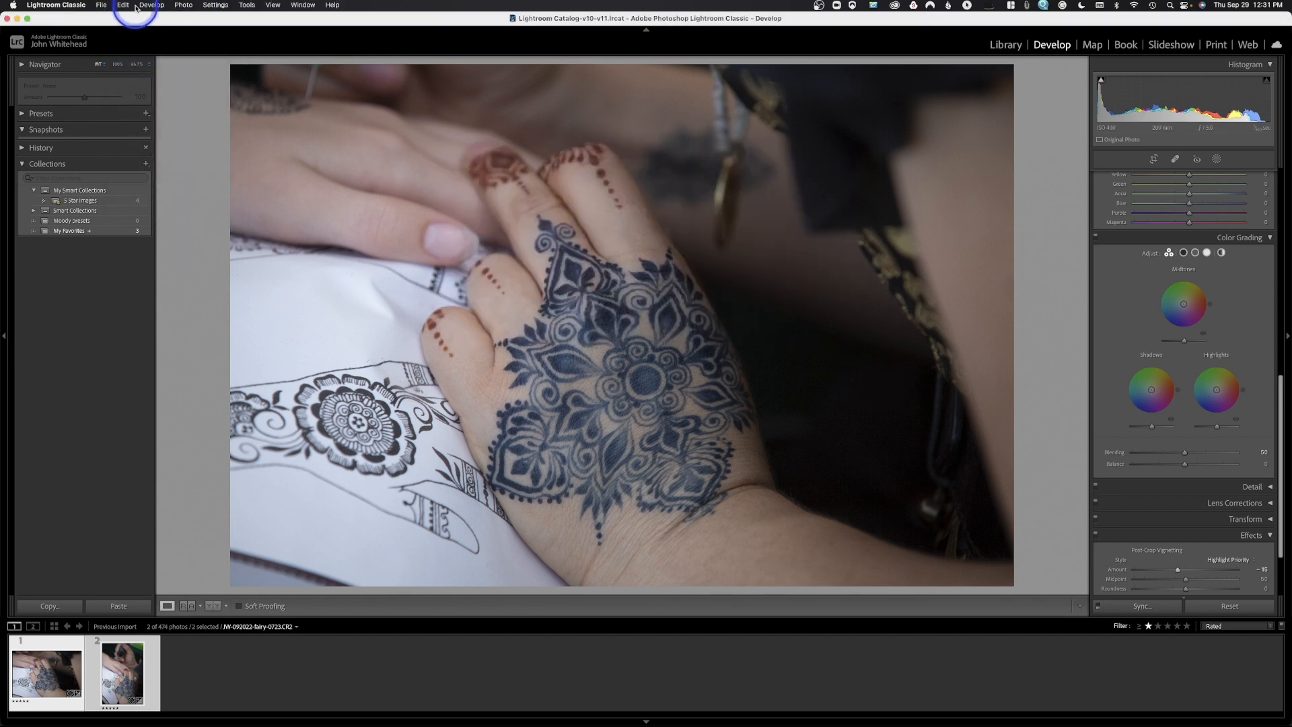
left_click(101, 5)
mouse_move(123, 5)
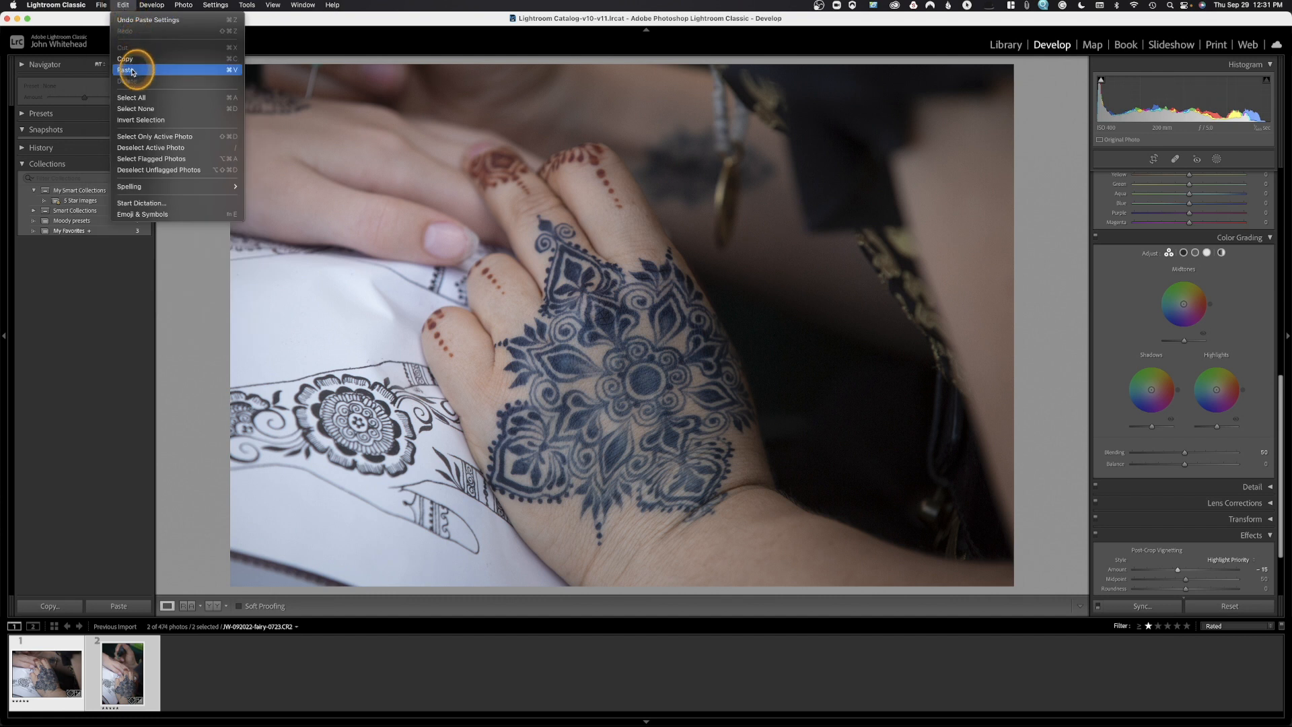
left_click(123, 5)
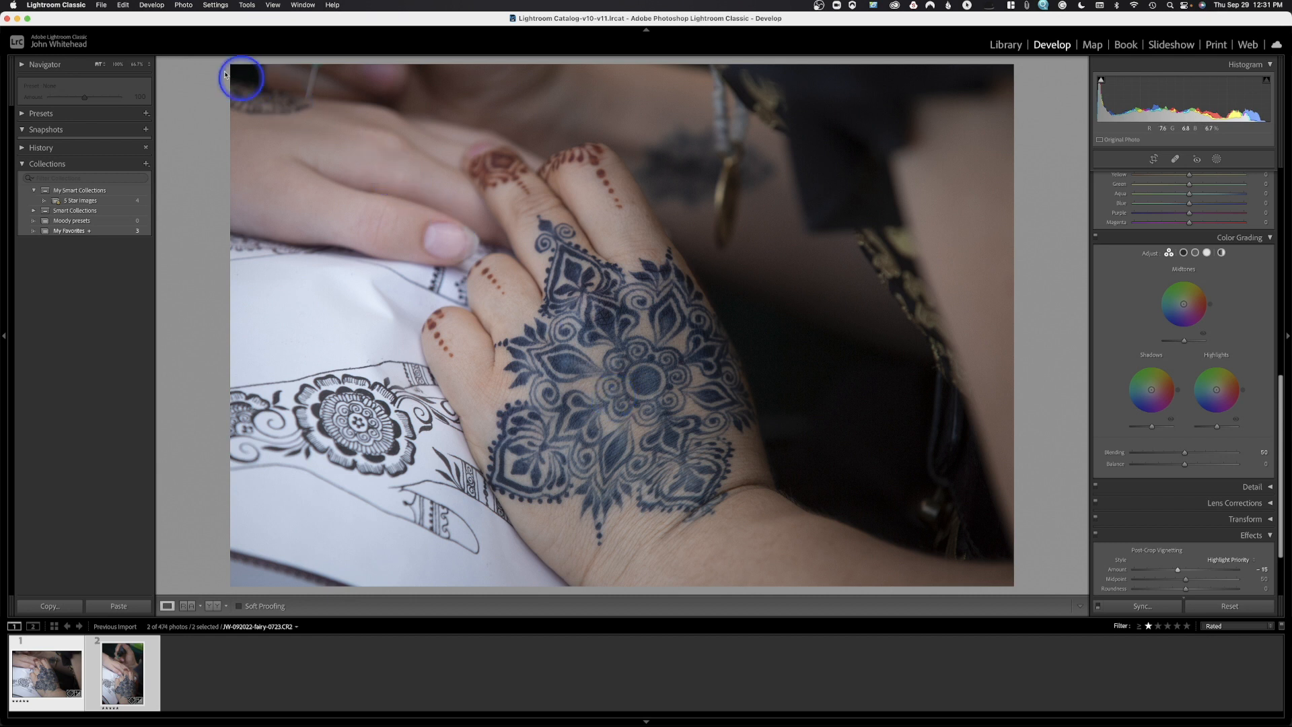
Open the export settings for the two selected photos and collapse the JPEGmini section.
left_click(100, 6)
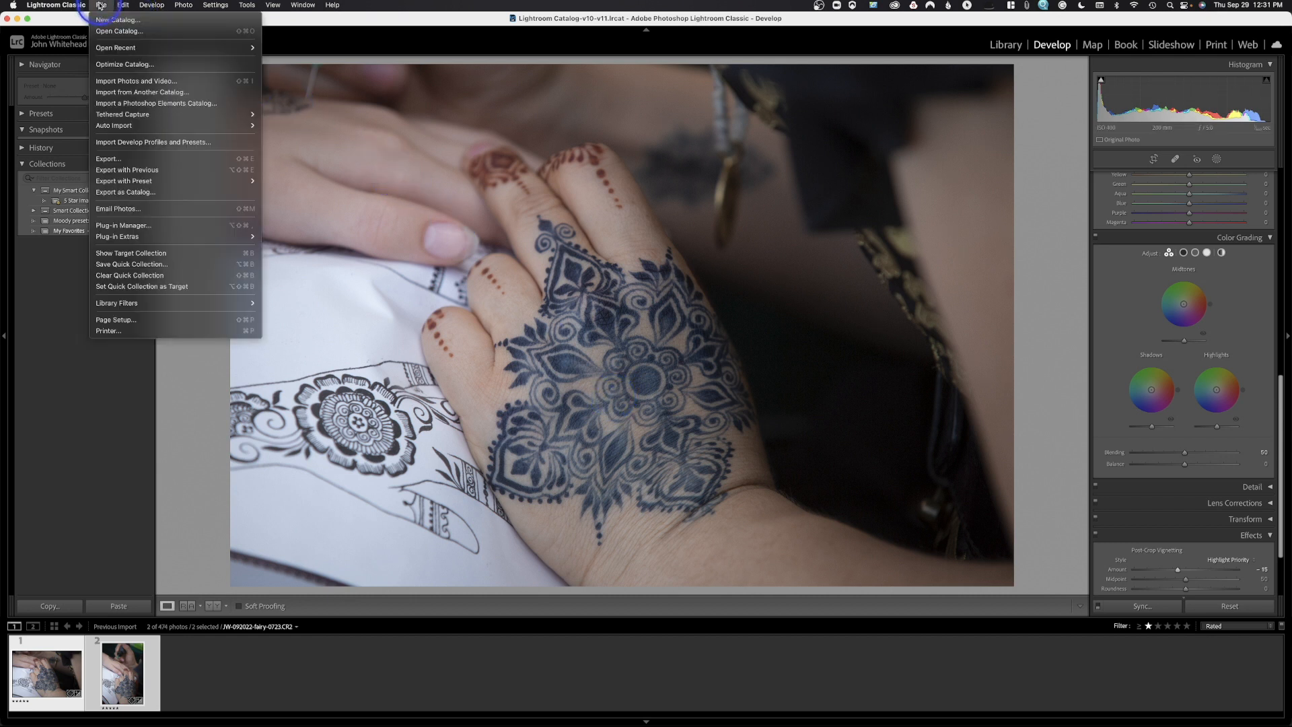
left_click(106, 159)
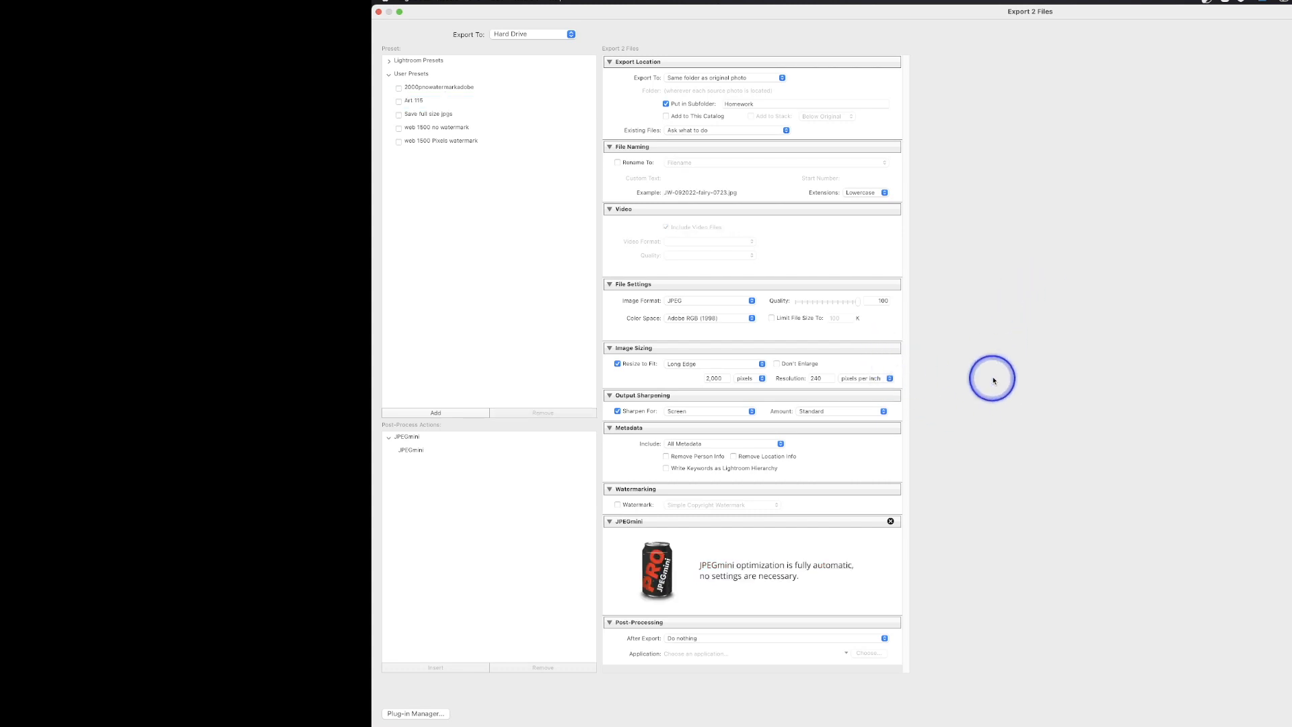
left_click(621, 527)
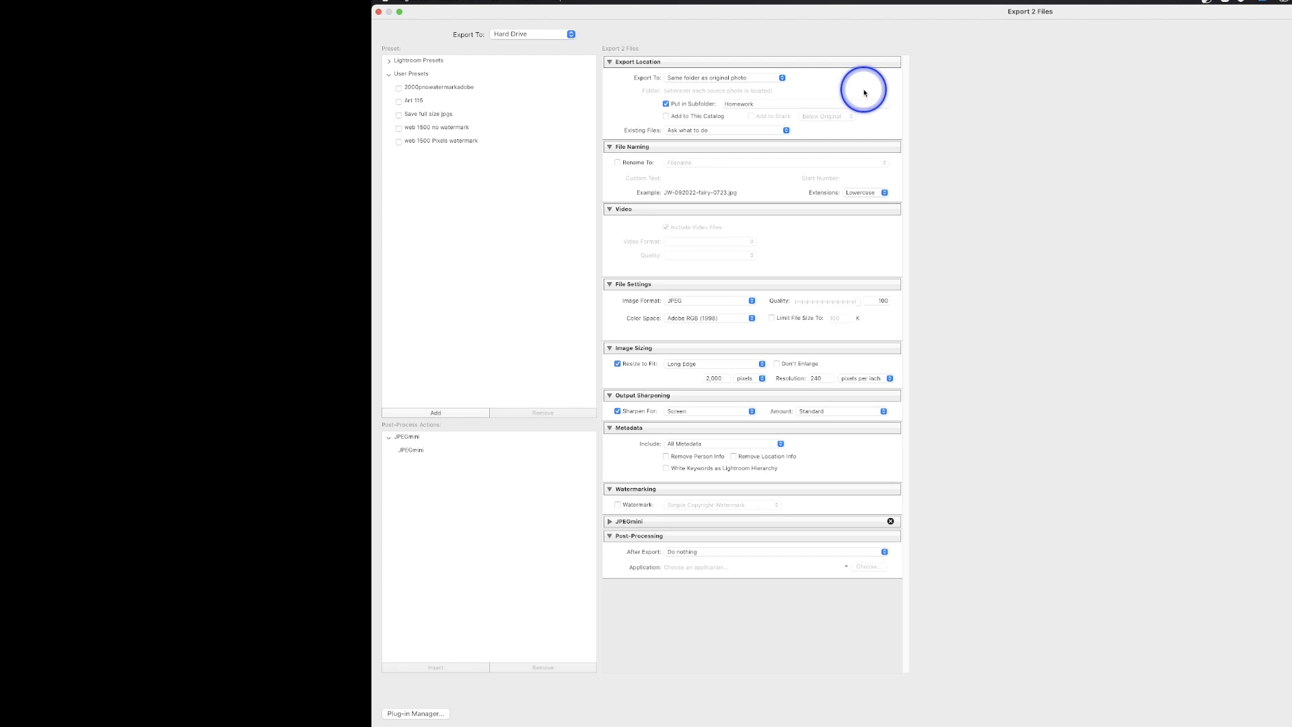
Set the export location to the same folder as the original photo and rename the destination subfolder.
left_click(679, 78)
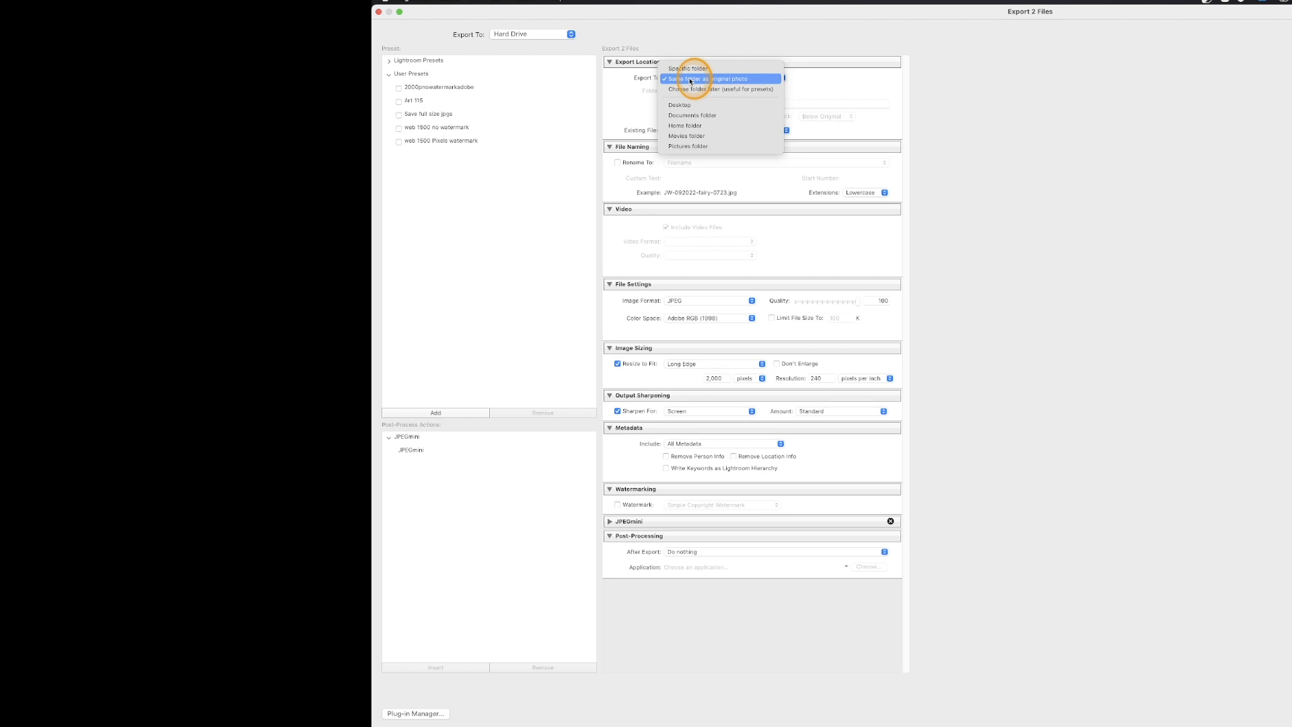
left_click(690, 80)
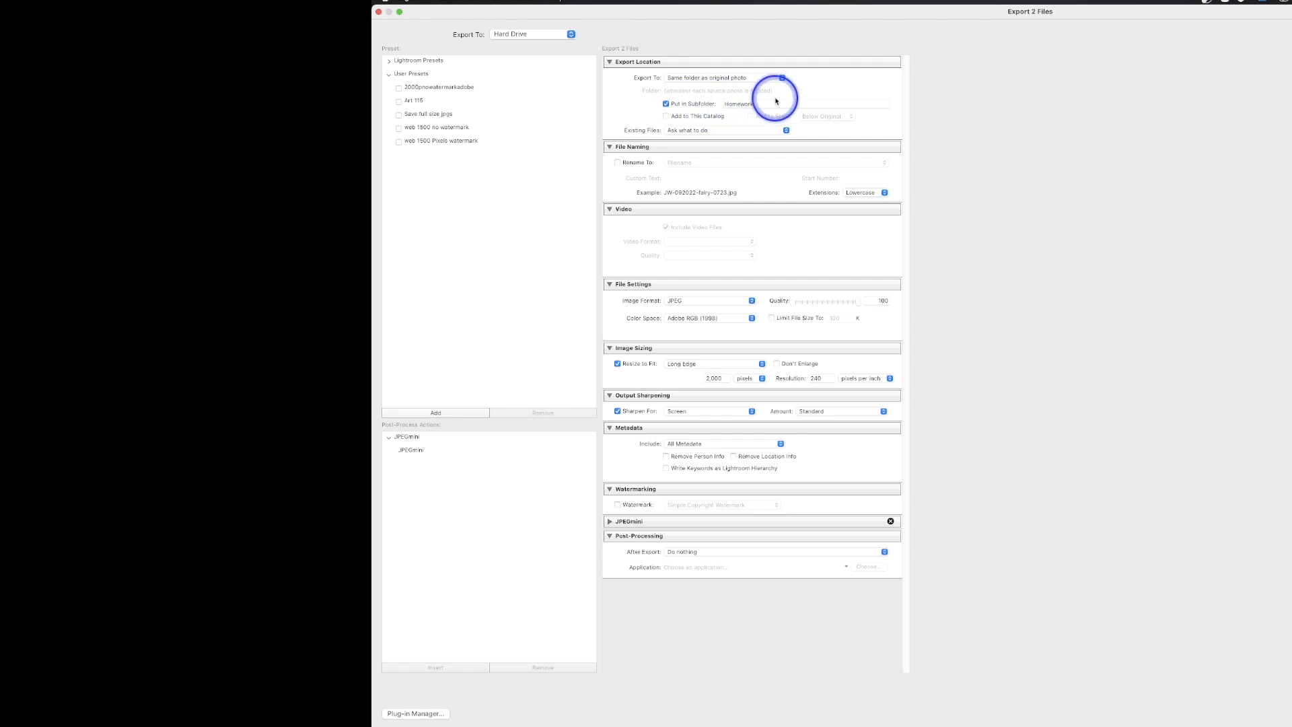
left_click(741, 103)
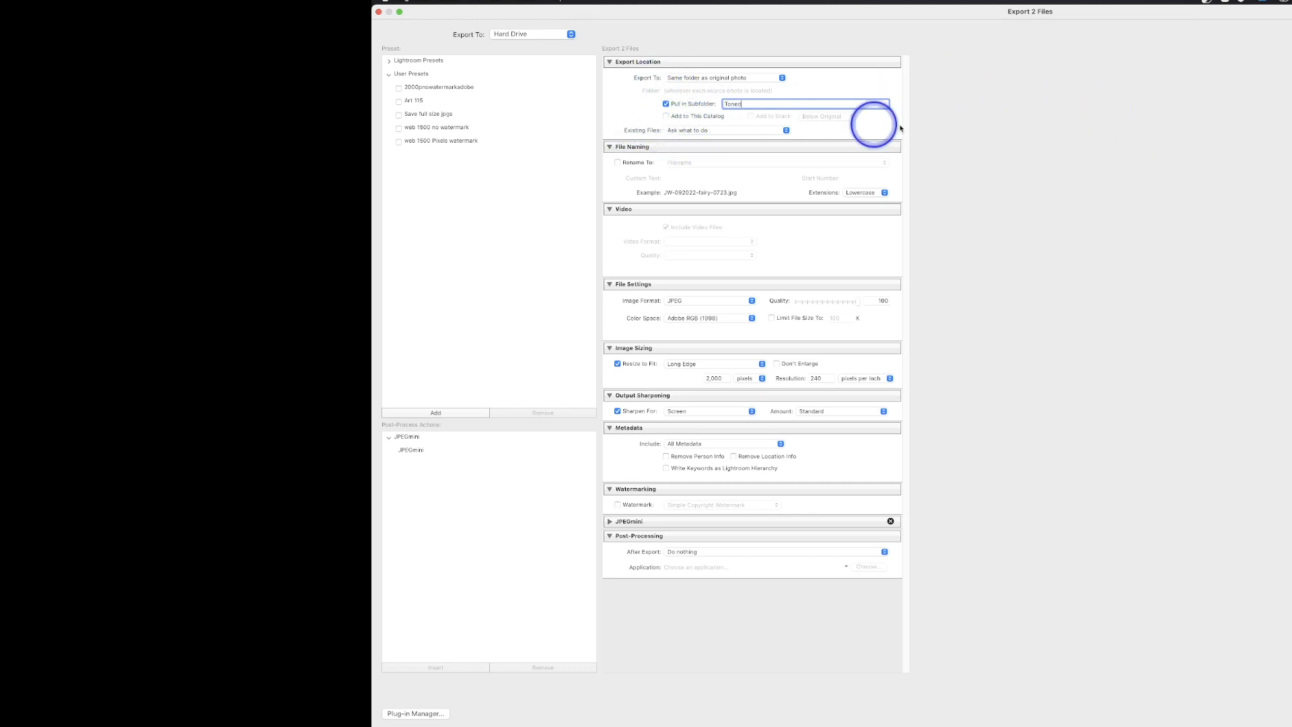
left_click(666, 117)
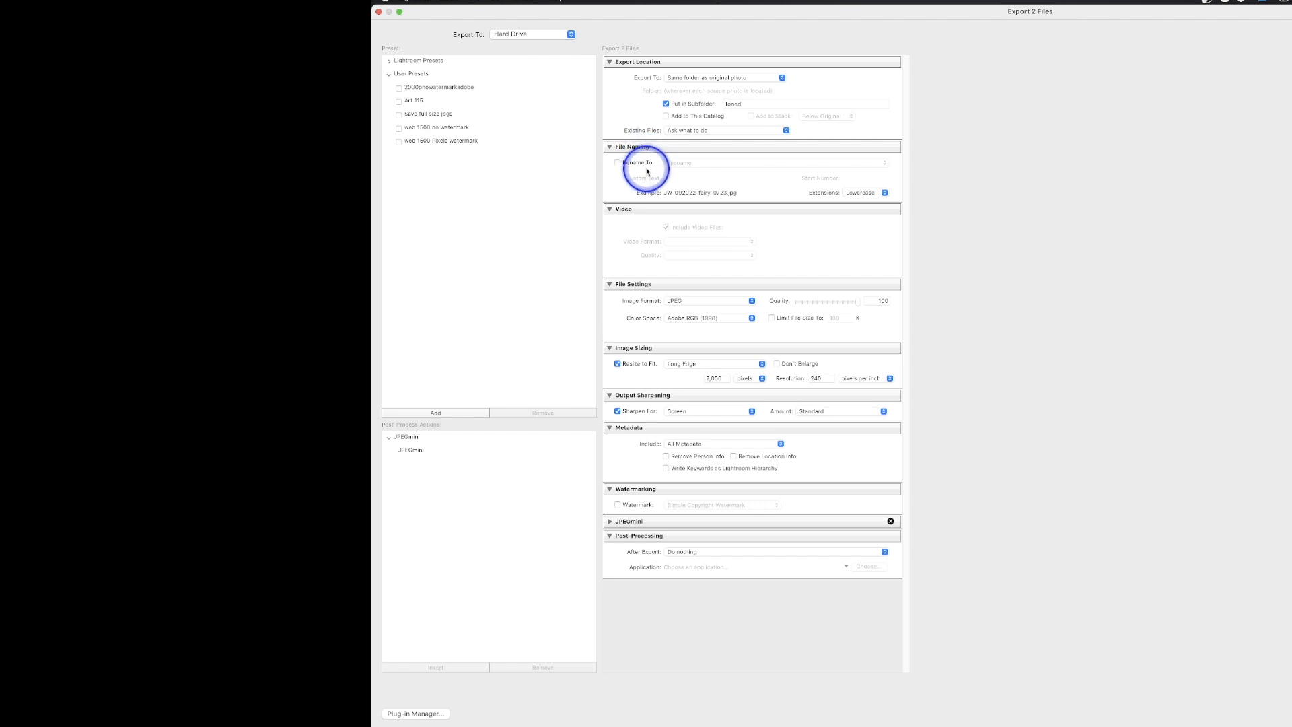
left_click(619, 163)
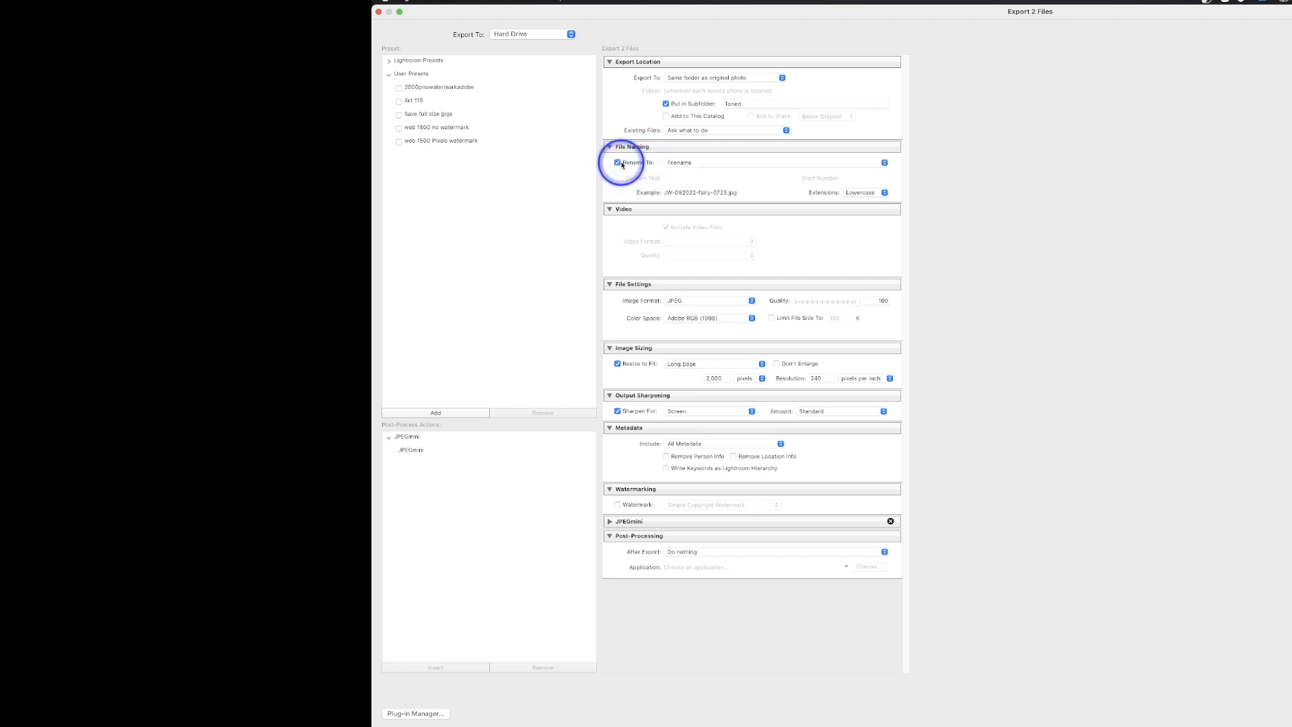
left_click(708, 164)
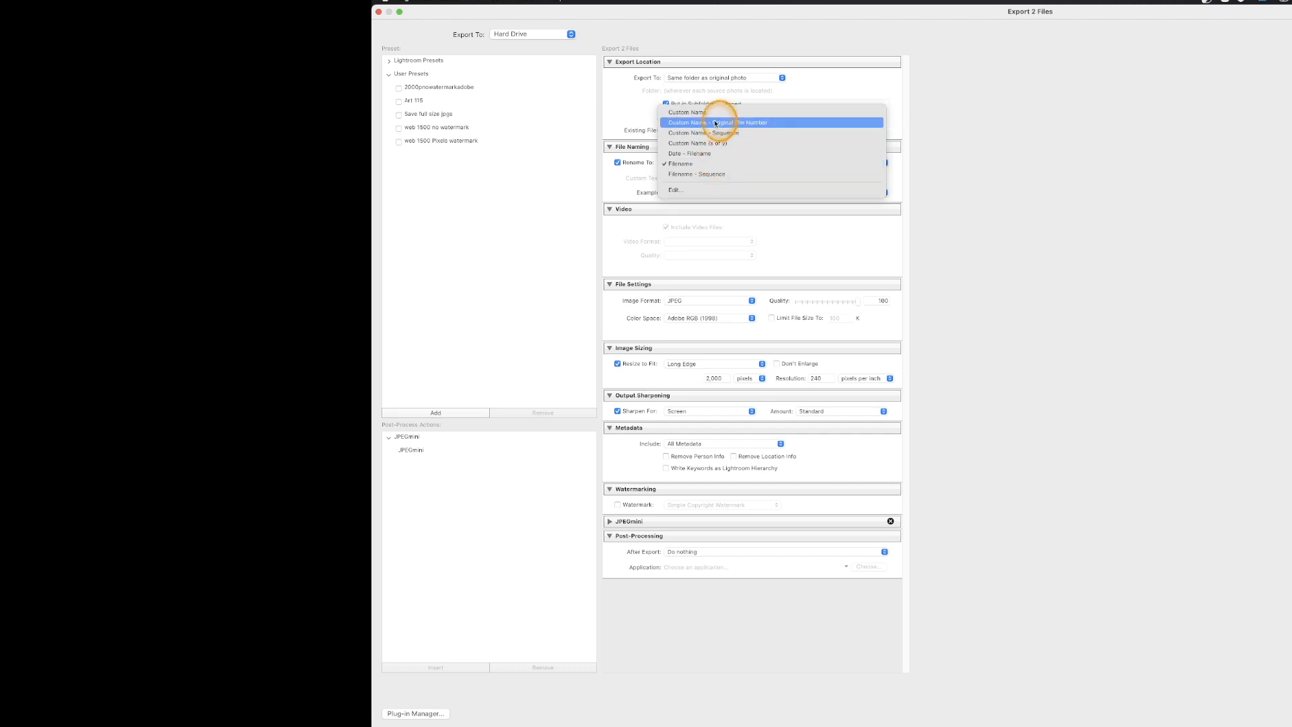
left_click_drag(715, 123, 717, 113)
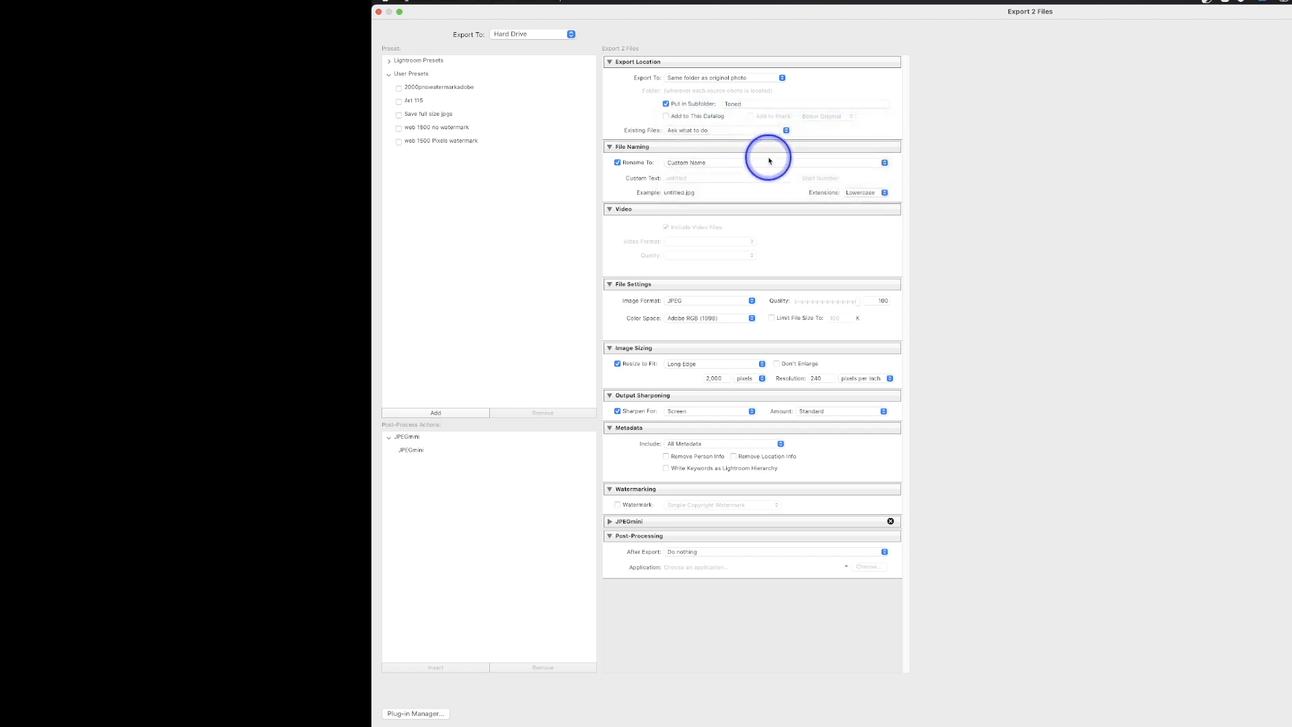
left_click(708, 179)
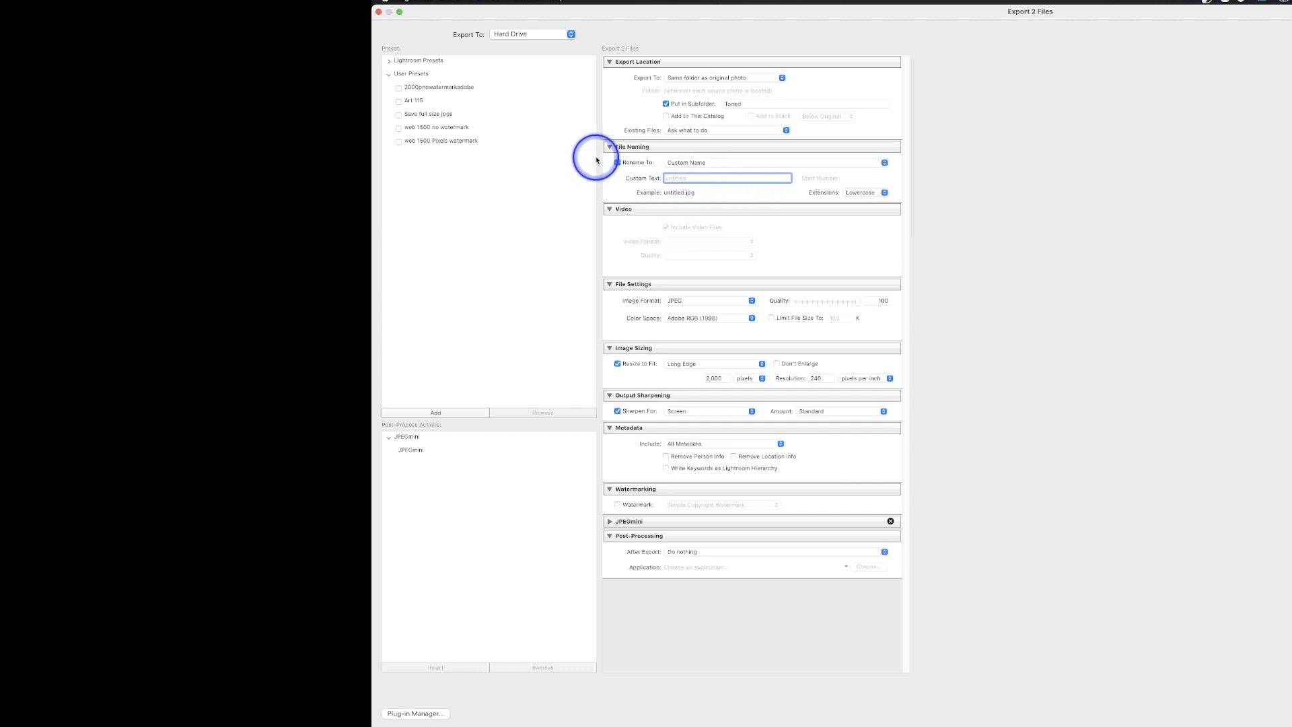
left_click(616, 167)
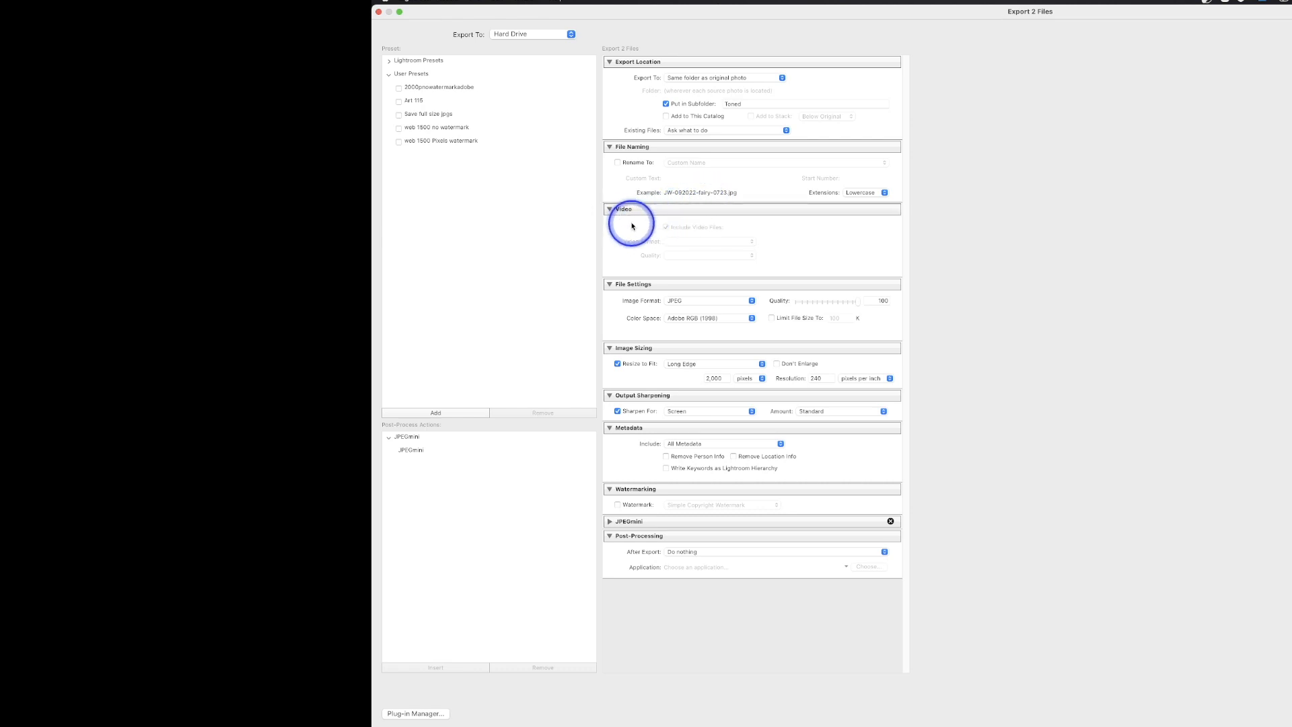
Collapse the Video section and set the file settings to JPEG at quality 100 with the sRGB color space.
left_click(609, 209)
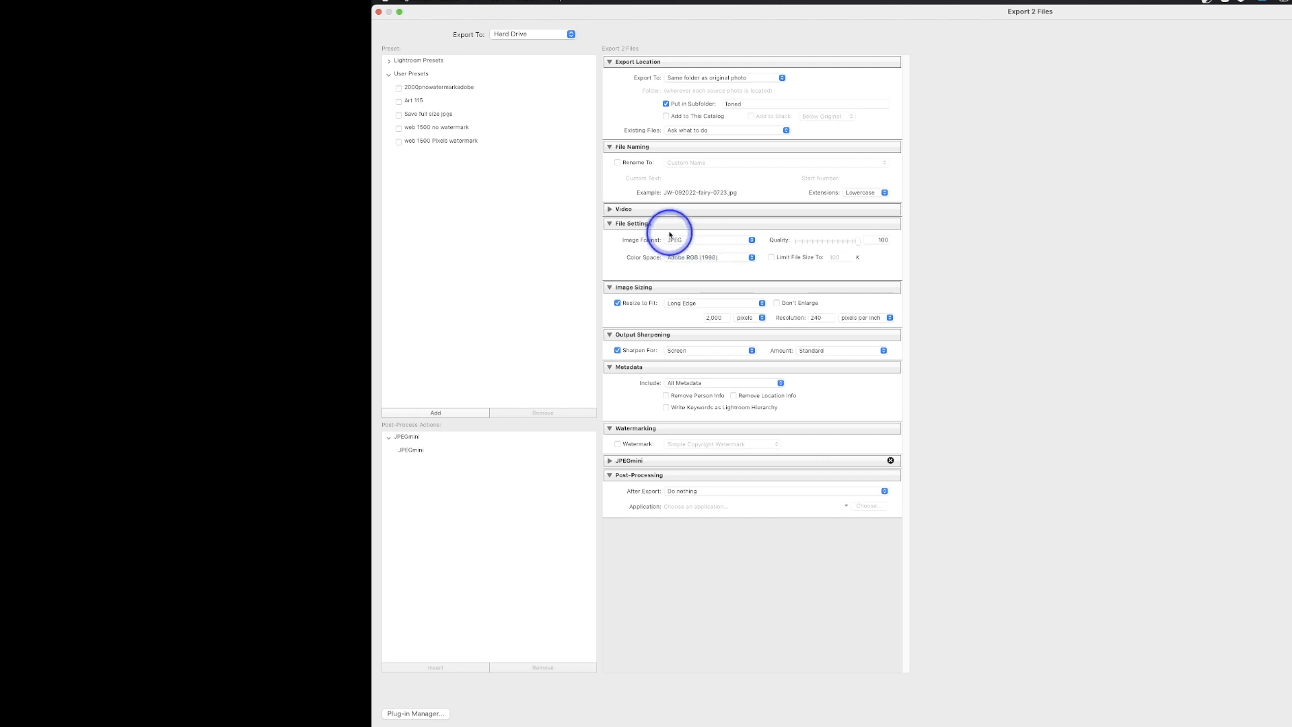
left_click(691, 242)
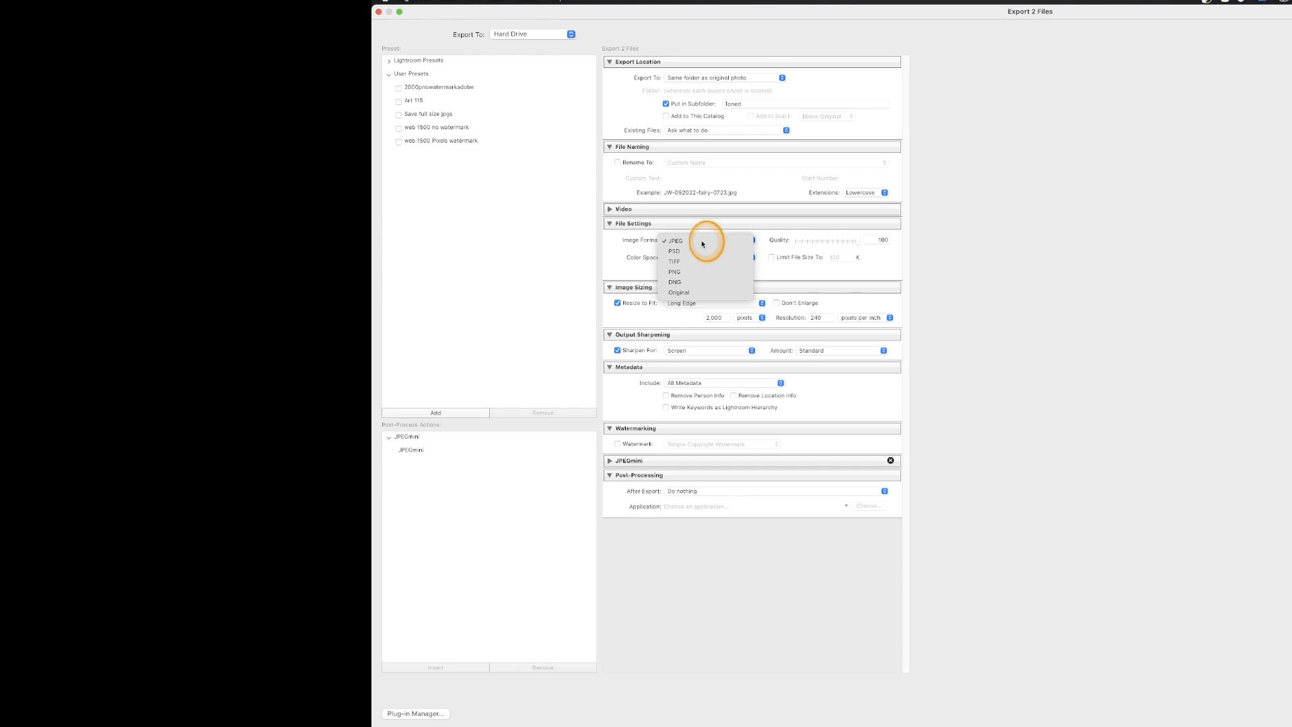
left_click(703, 245)
left_click_drag(859, 246, 927, 249)
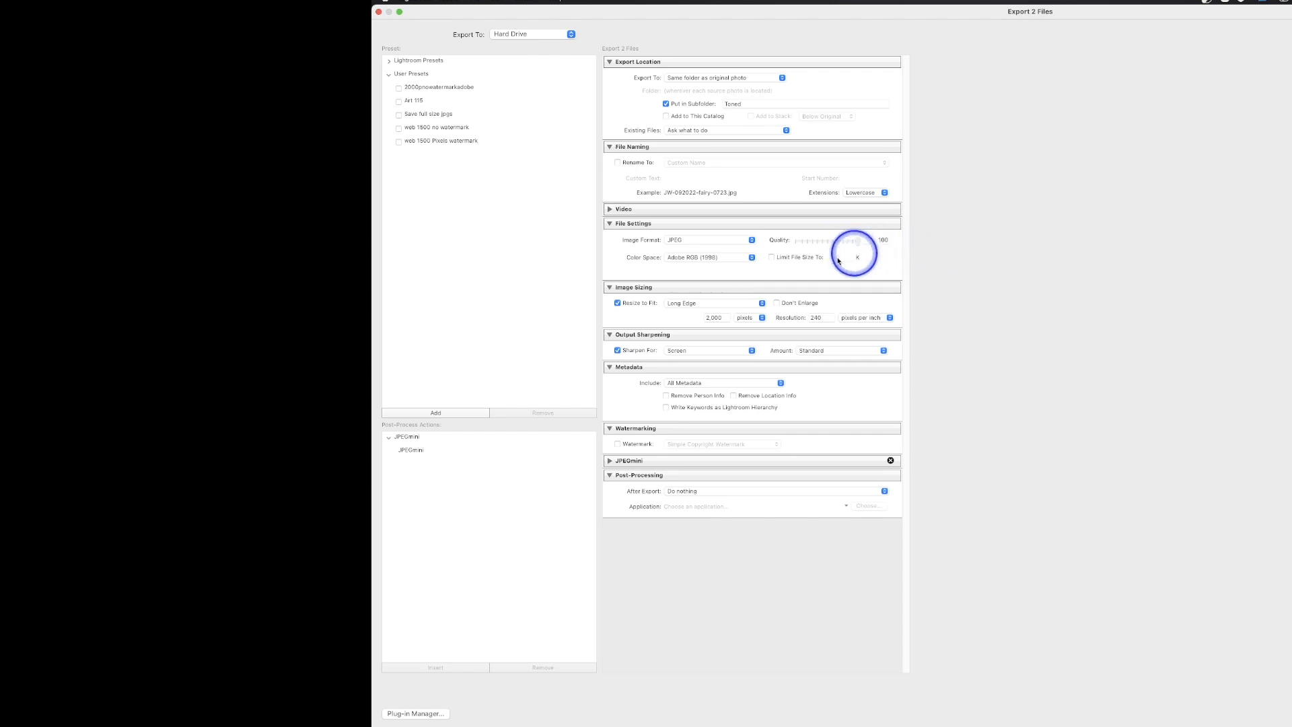
left_click(714, 258)
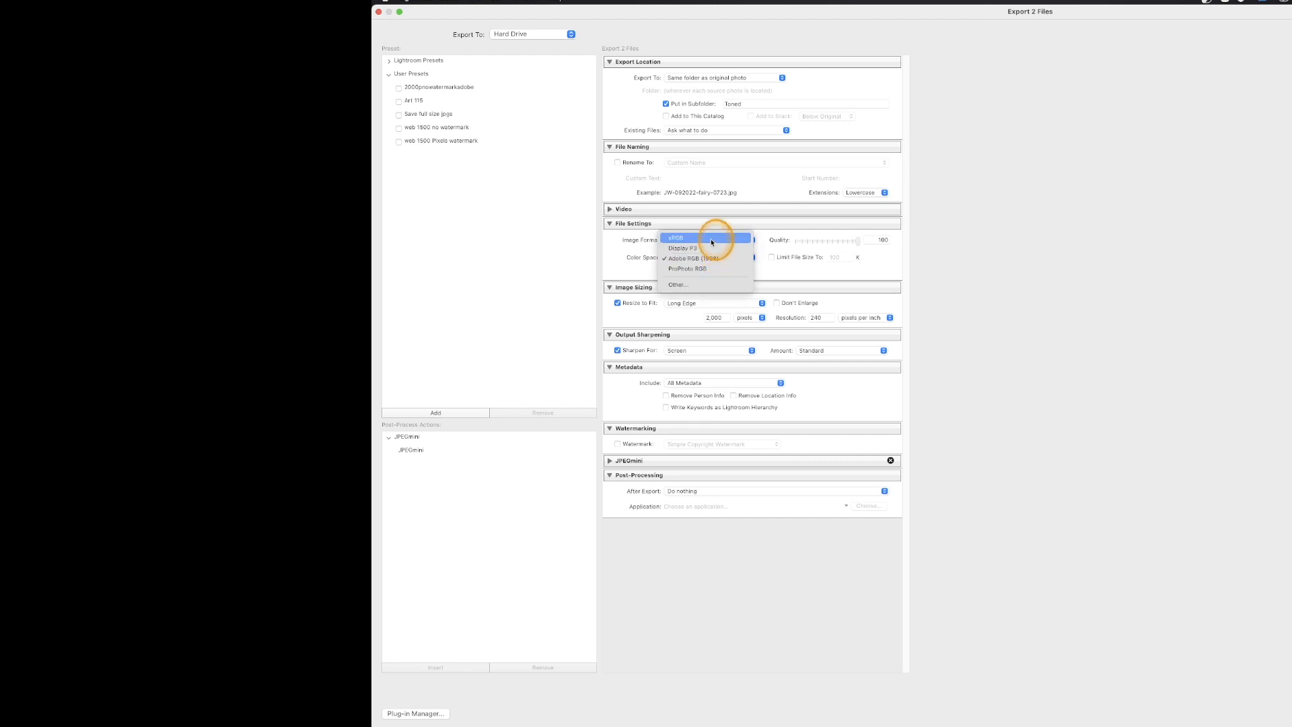
left_click(711, 243)
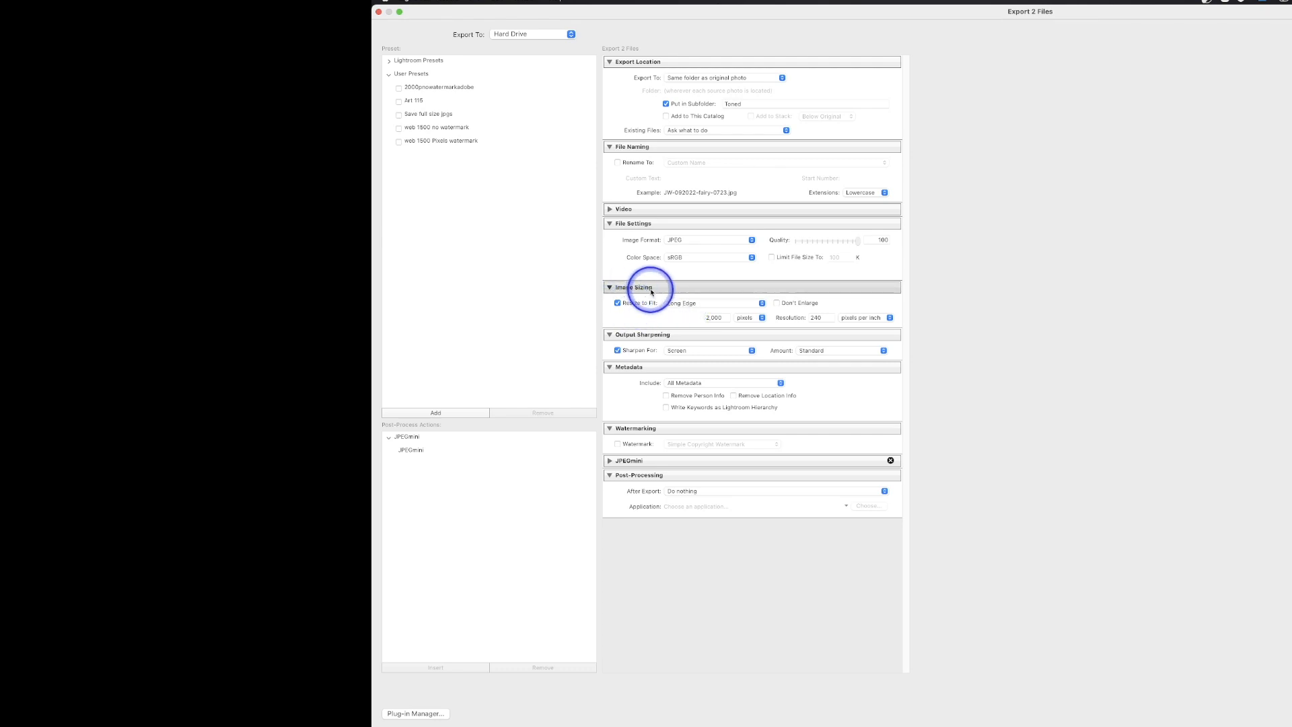
Resize the exported images to fit a long edge of 1500 pixels.
left_click(617, 302)
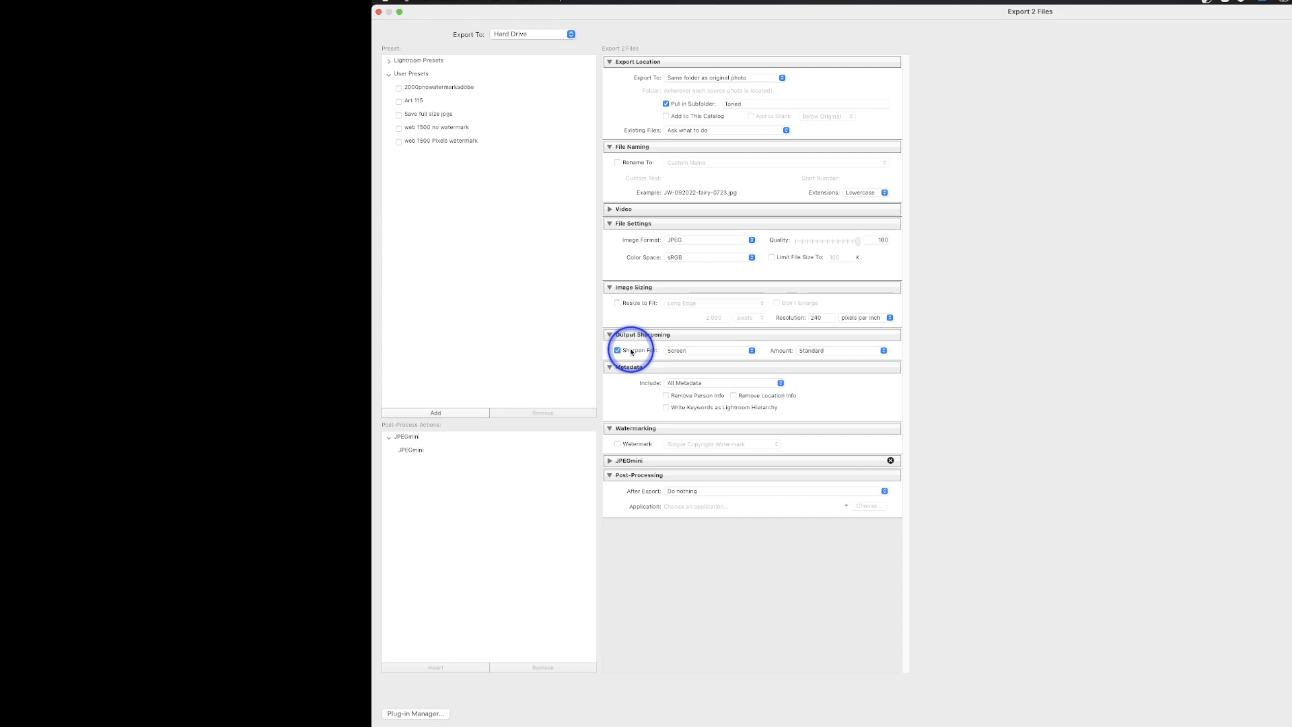
left_click(618, 303)
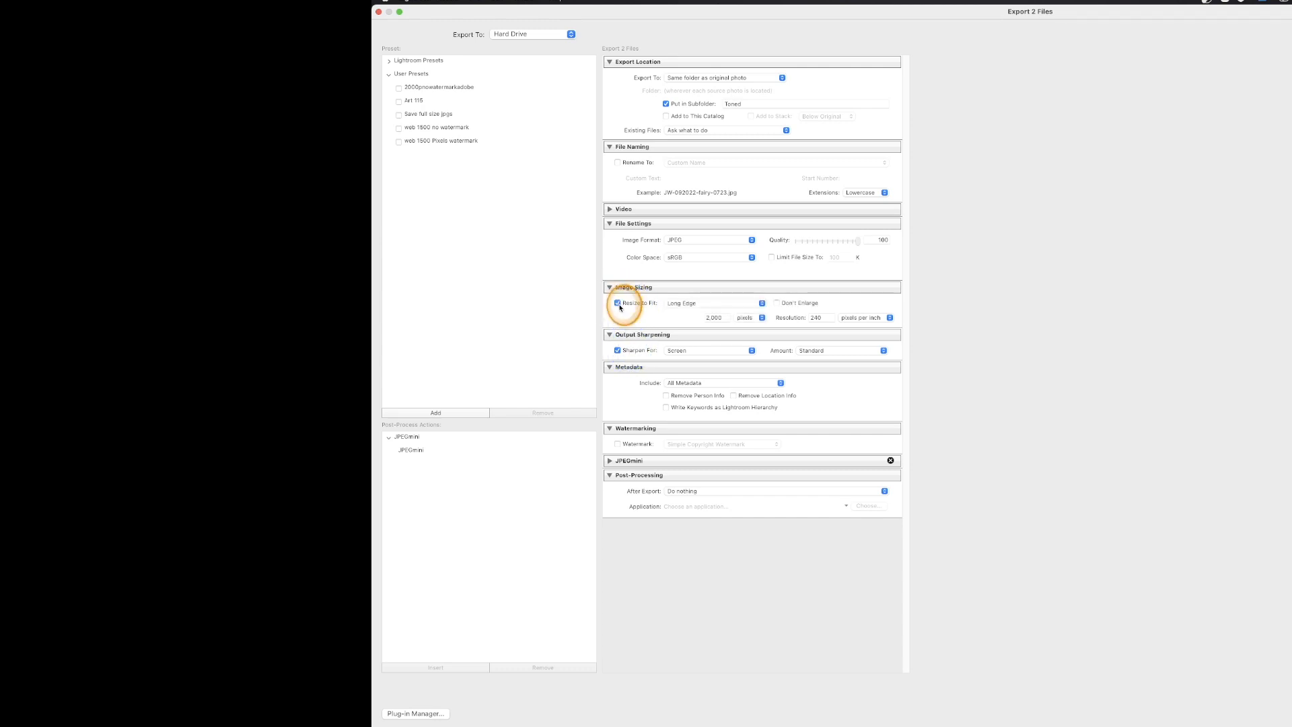
left_click(707, 304)
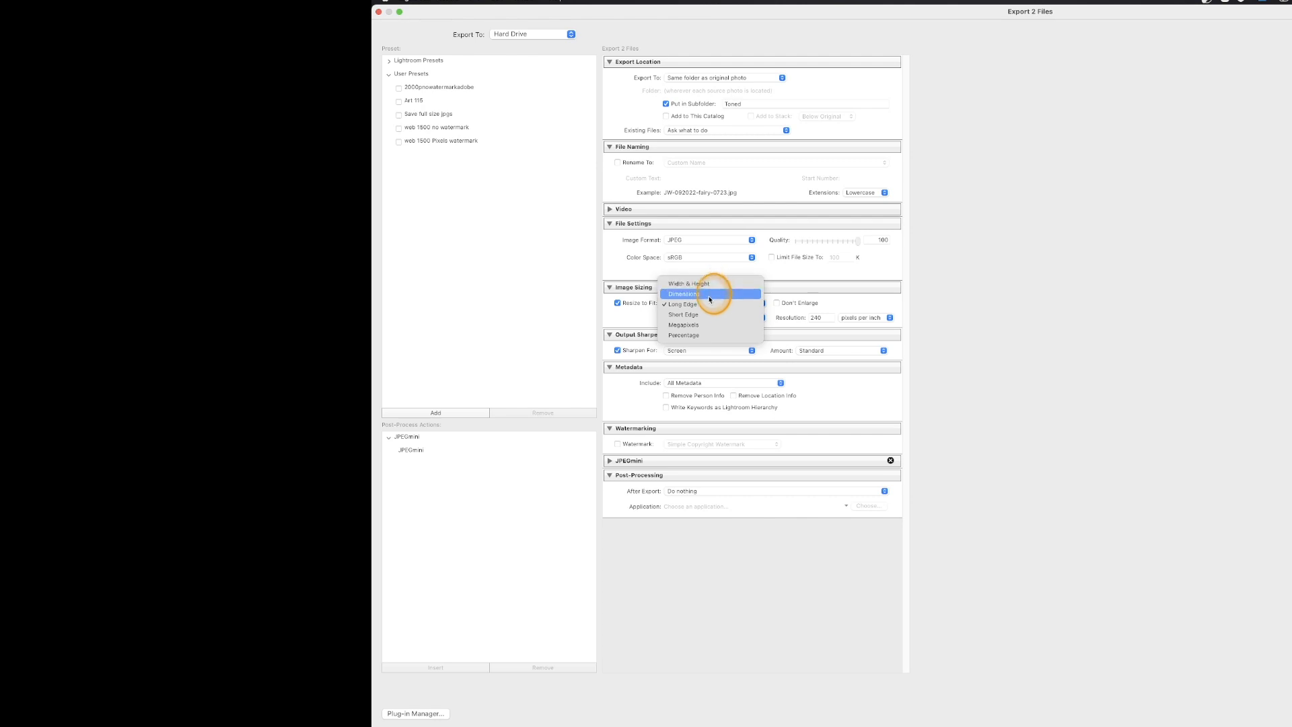
left_click(704, 309)
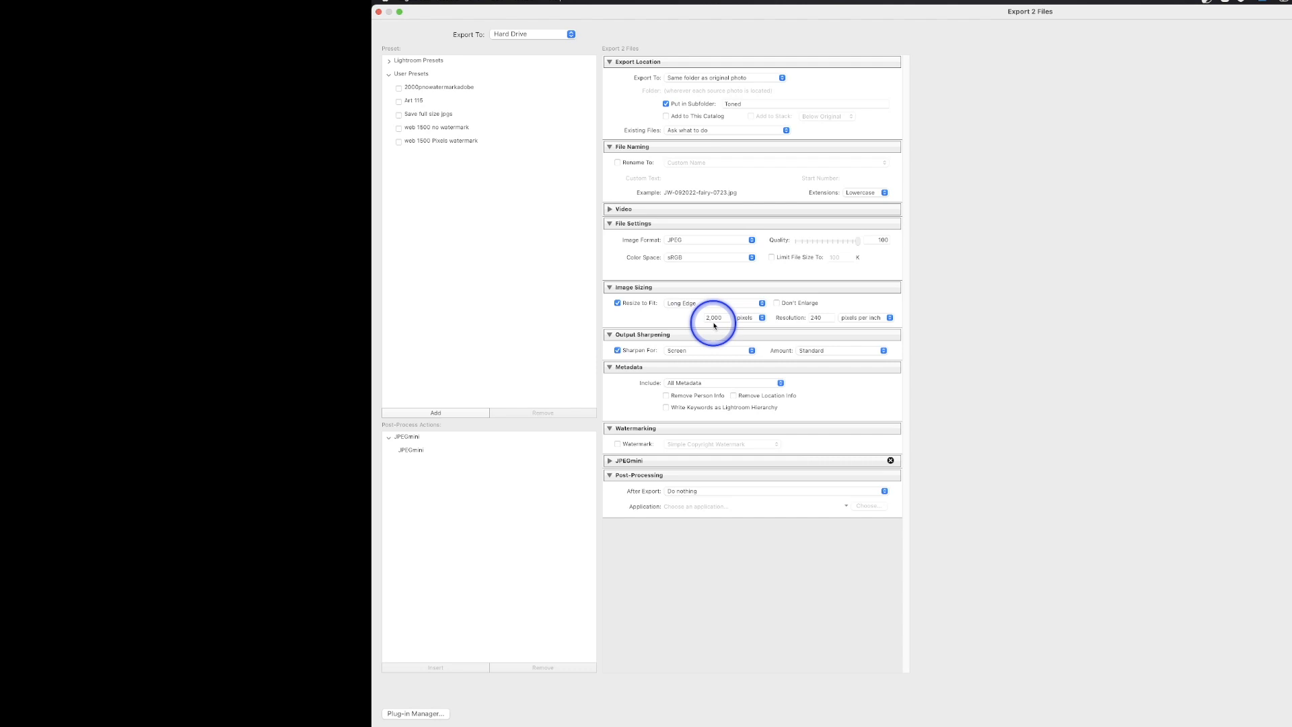
left_click(724, 316)
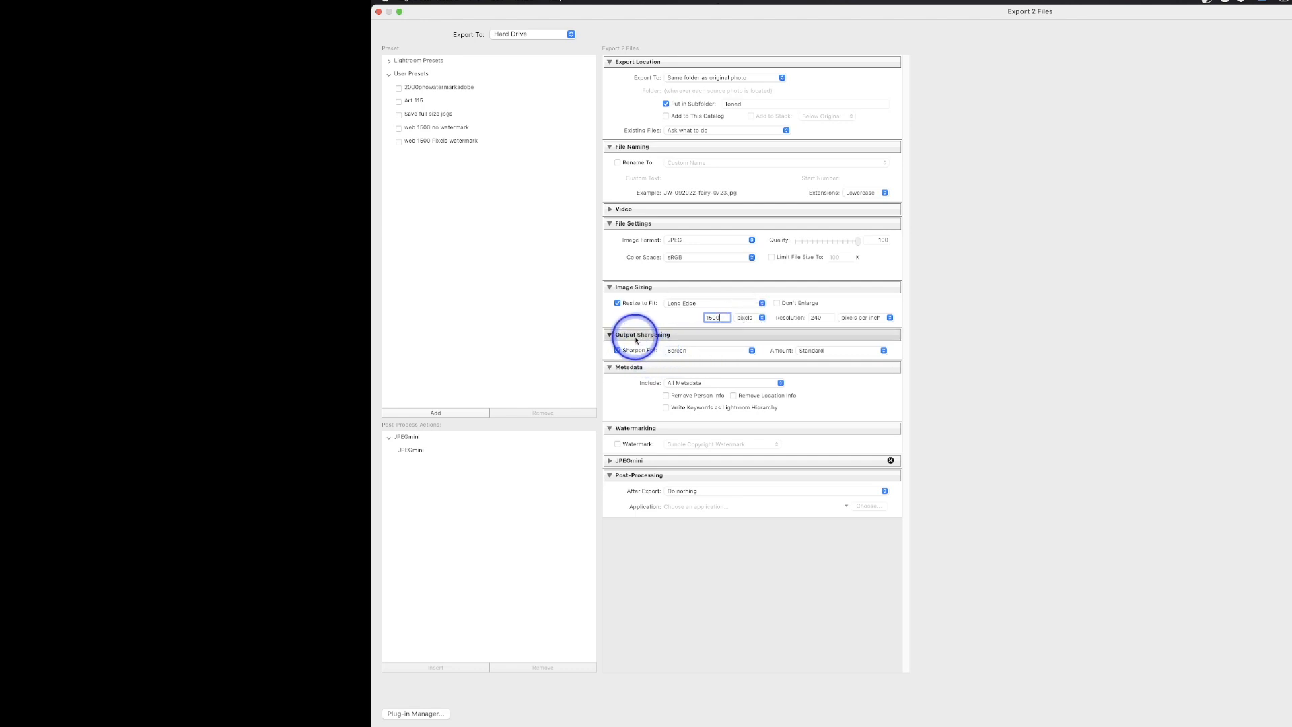
Set the output sharpening to Screen with a Standard amount.
left_click(671, 354)
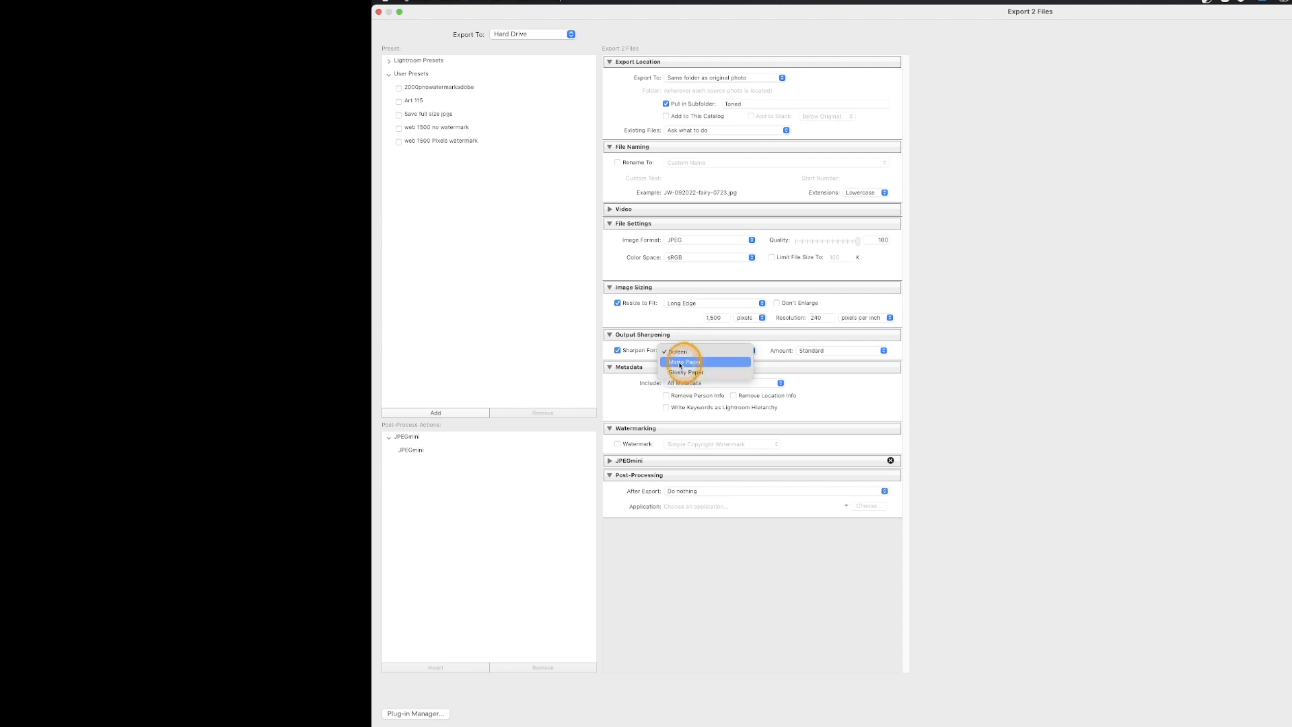
left_click(680, 350)
left_click(850, 351)
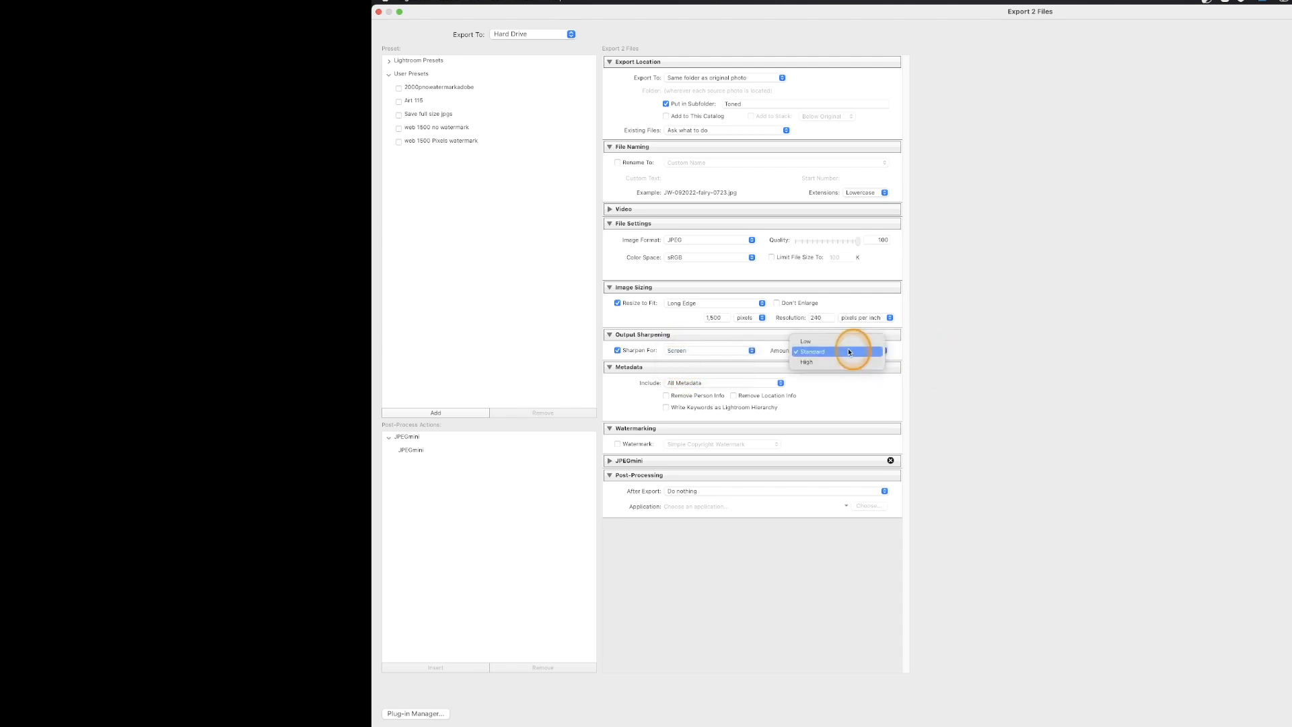
left_click(850, 352)
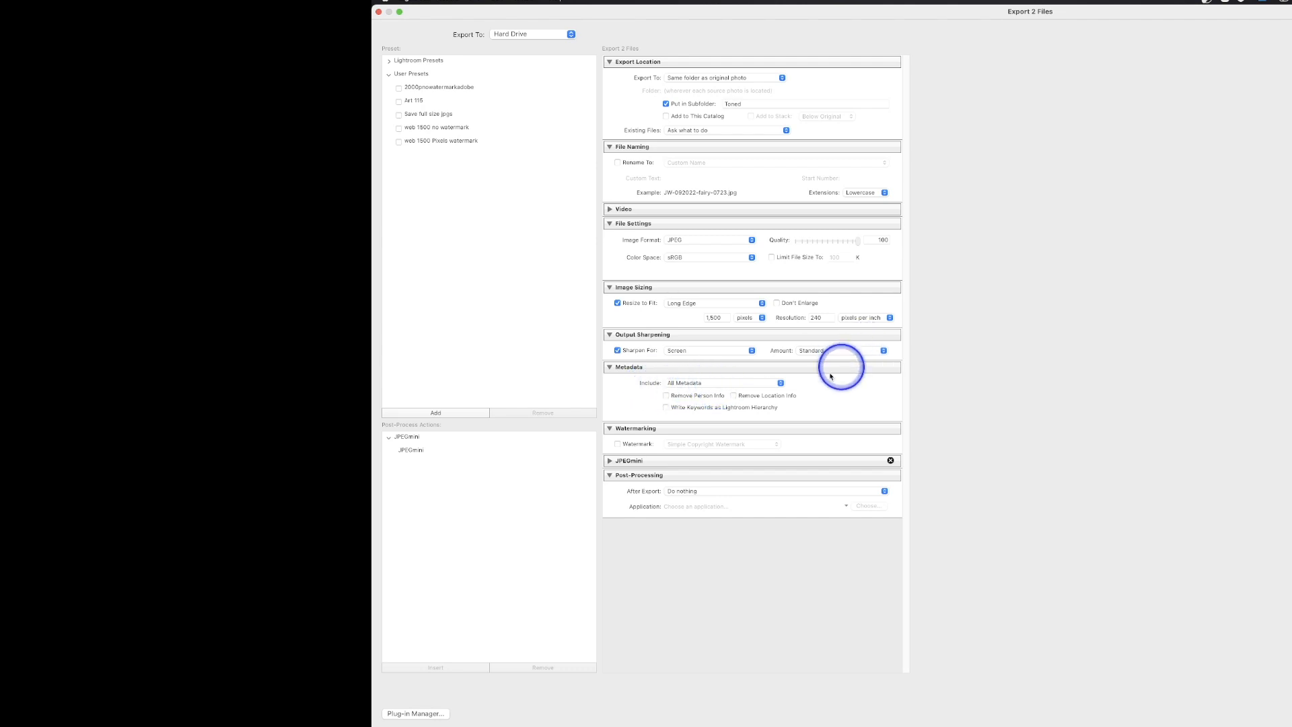
Enable watermarking and apply the jwiimageswatermark watermark to the exported photos.
left_click(618, 444)
left_click(700, 445)
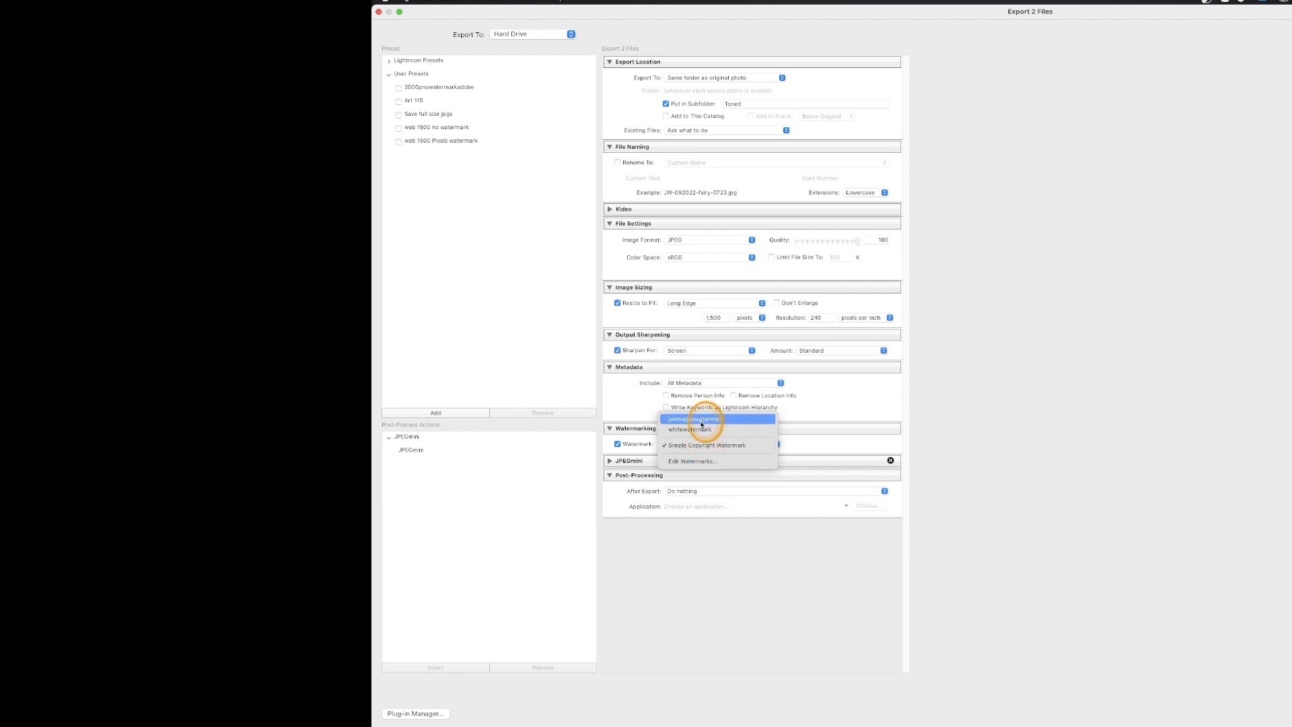
left_click(701, 419)
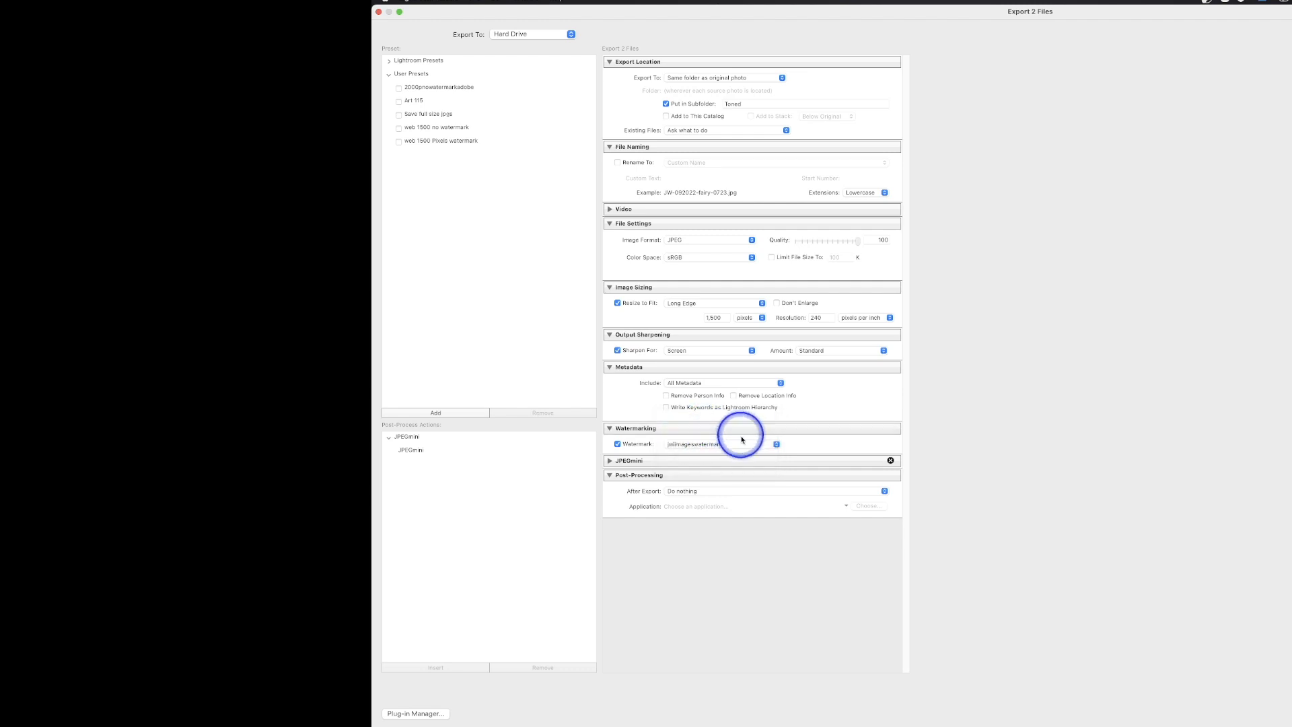
Examine the watermark's style, text options and effects in the Watermark Editor, leaving it without saving changes.
left_click(702, 444)
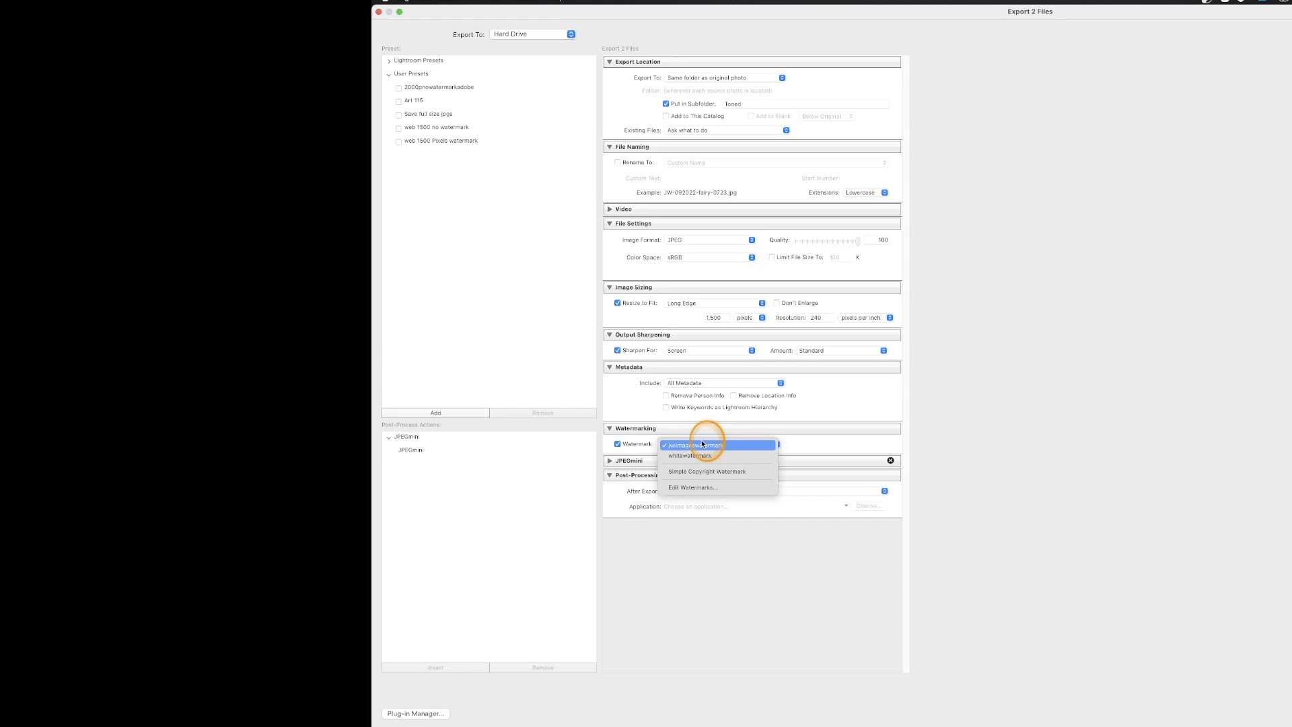
left_click(705, 489)
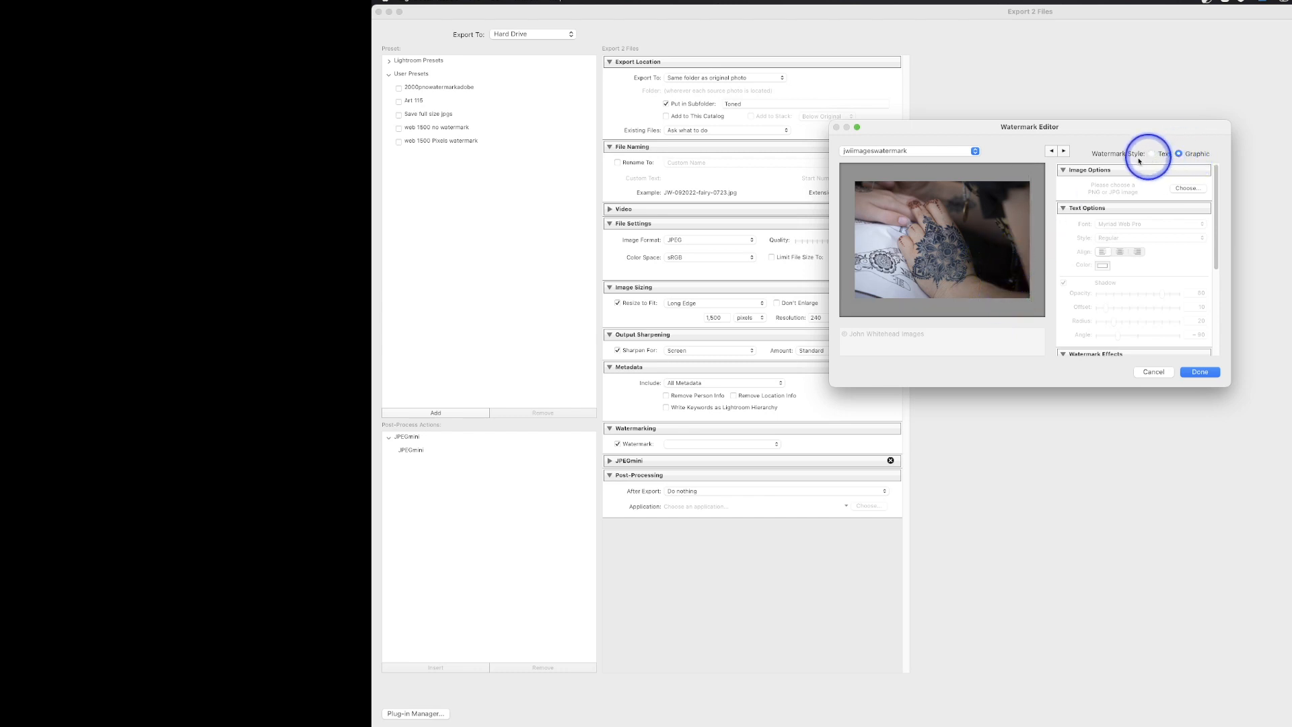
scroll(1174, 253, "down", 2)
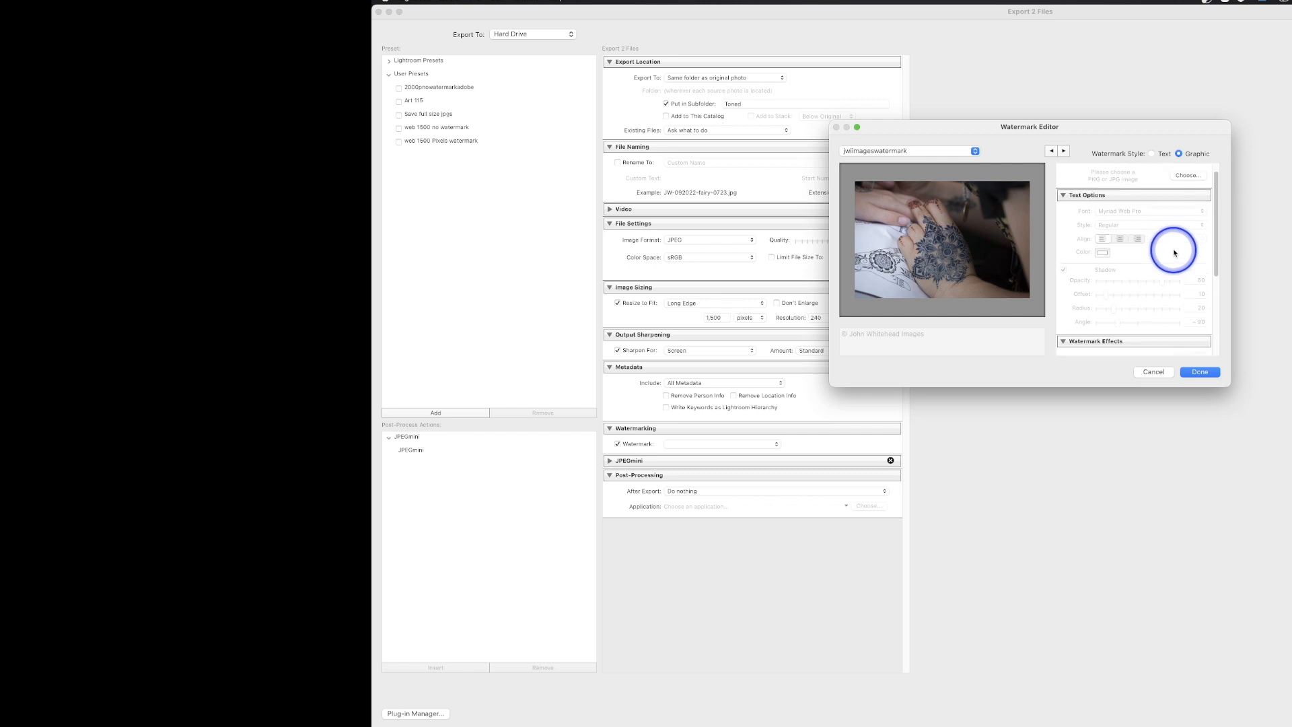
scroll(1174, 253, "down", 5)
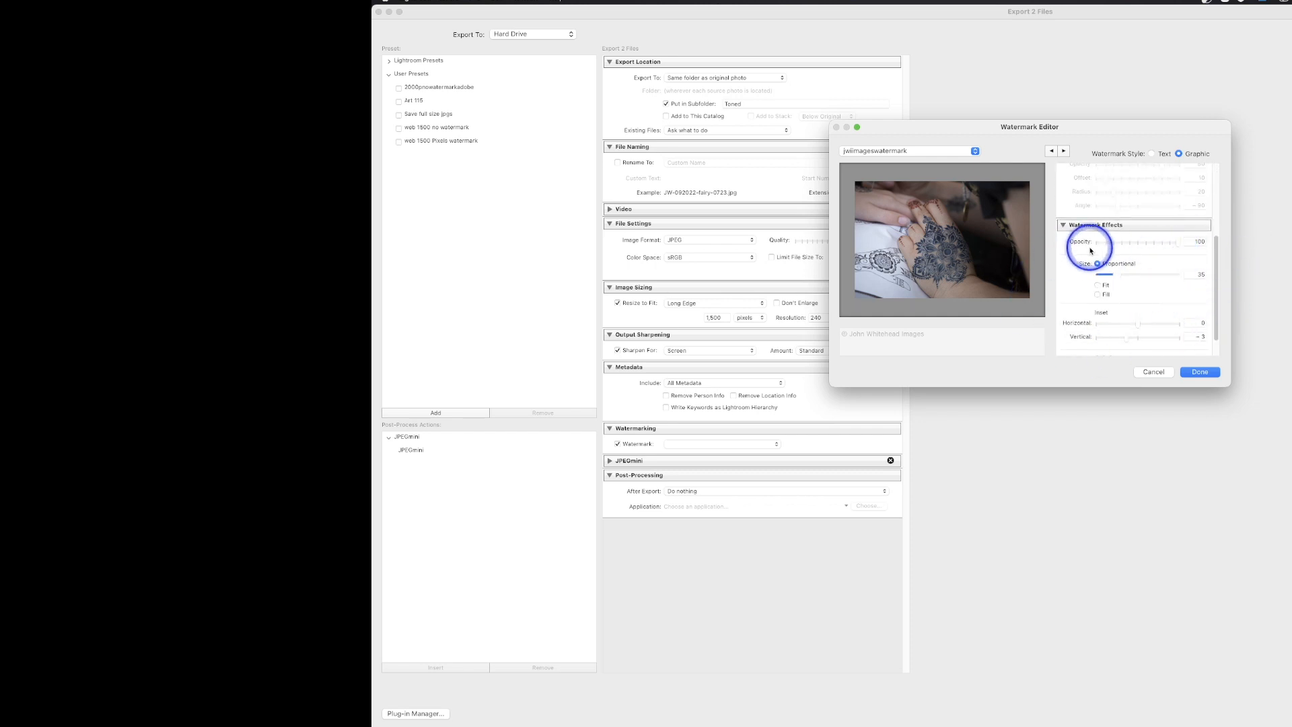
mouse_move(980, 284)
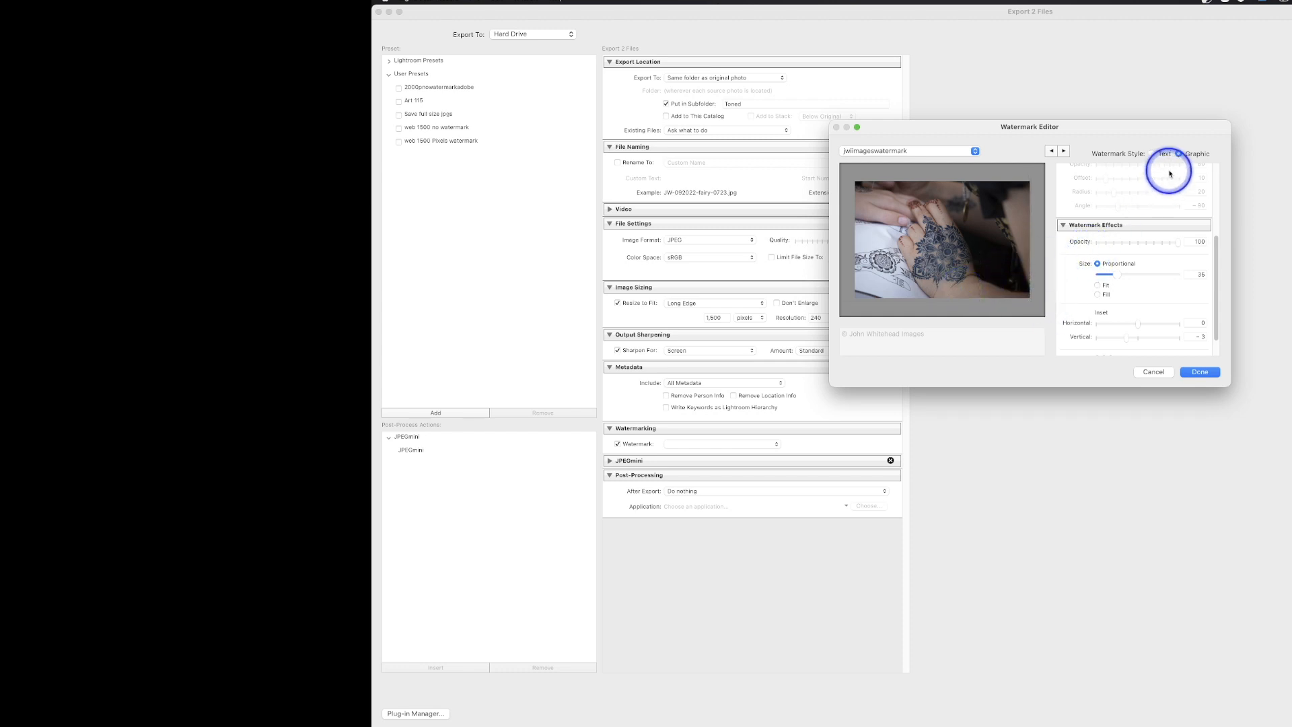
left_click(1153, 370)
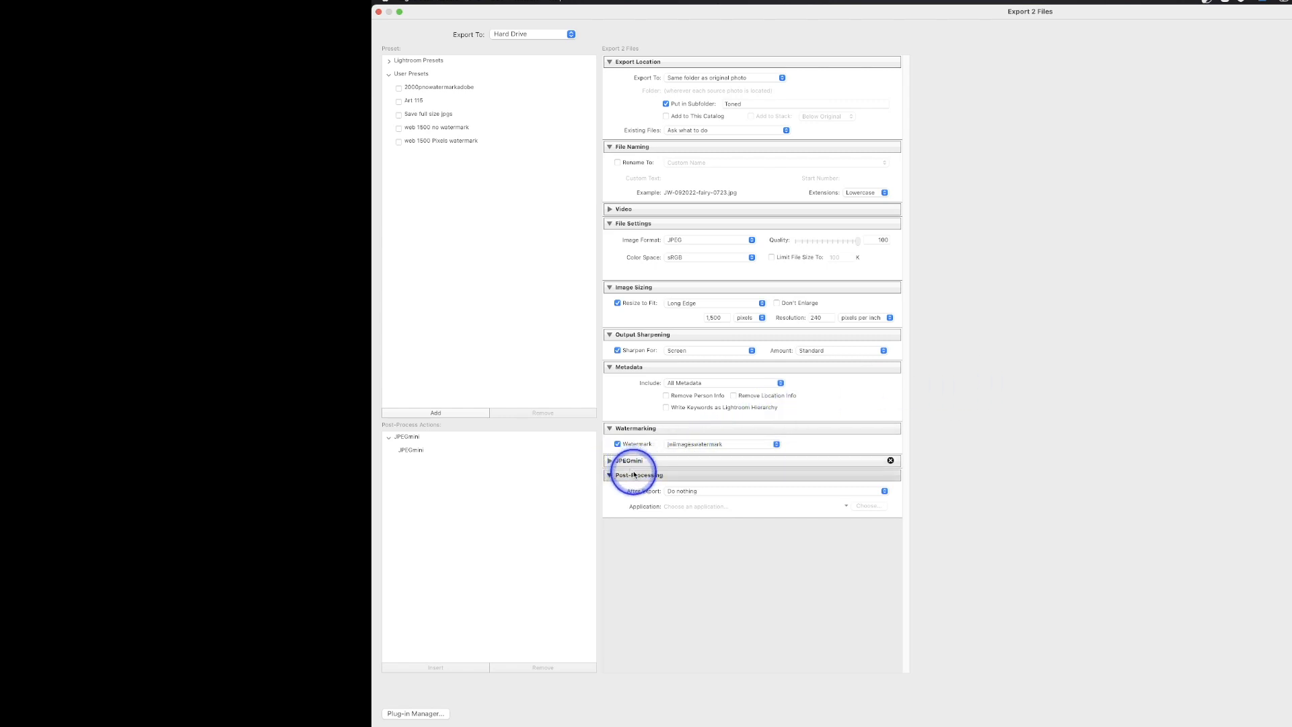
Review the post-processing choices and set the after-export action to Do nothing.
left_click(684, 493)
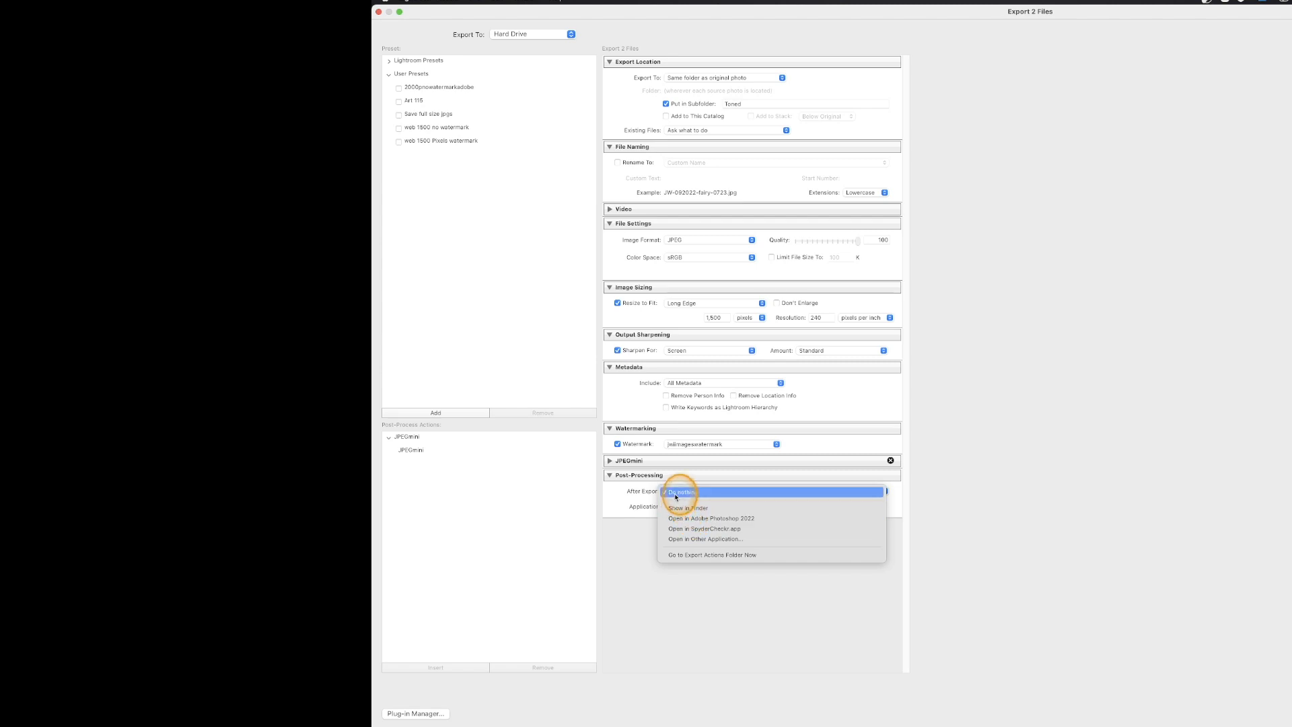
left_click(676, 497)
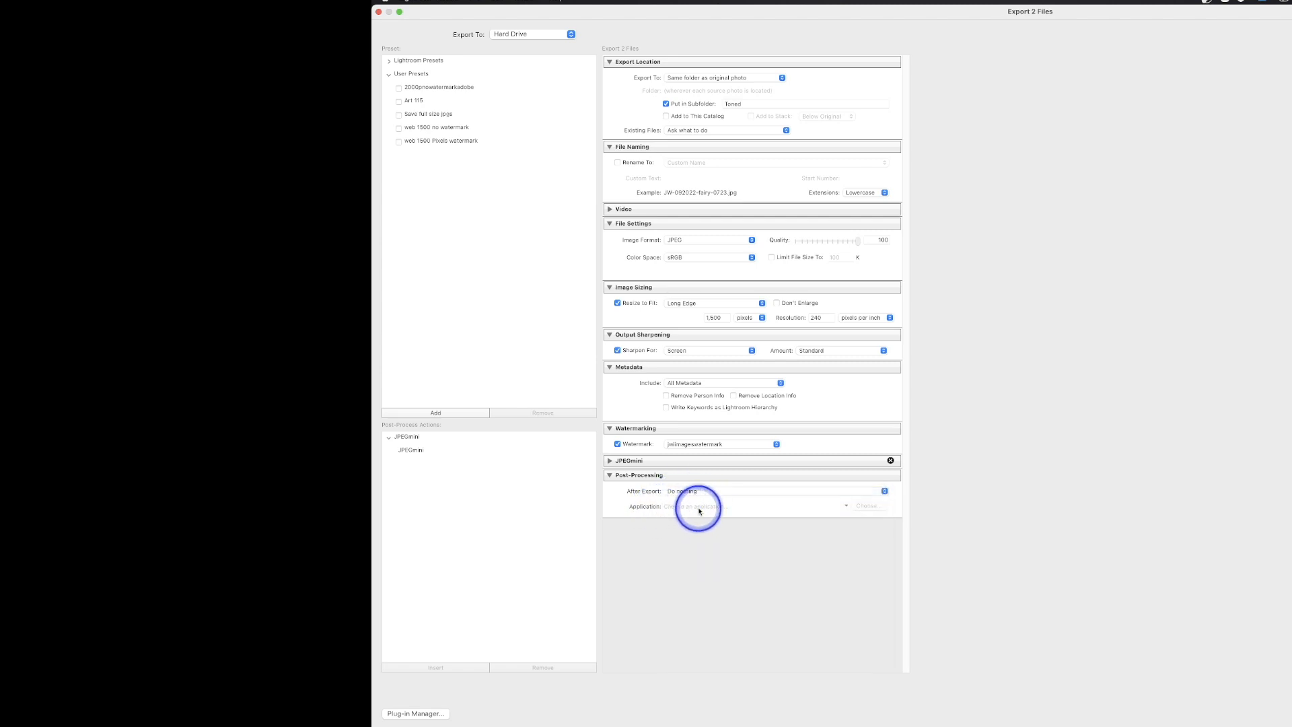
left_click(699, 492)
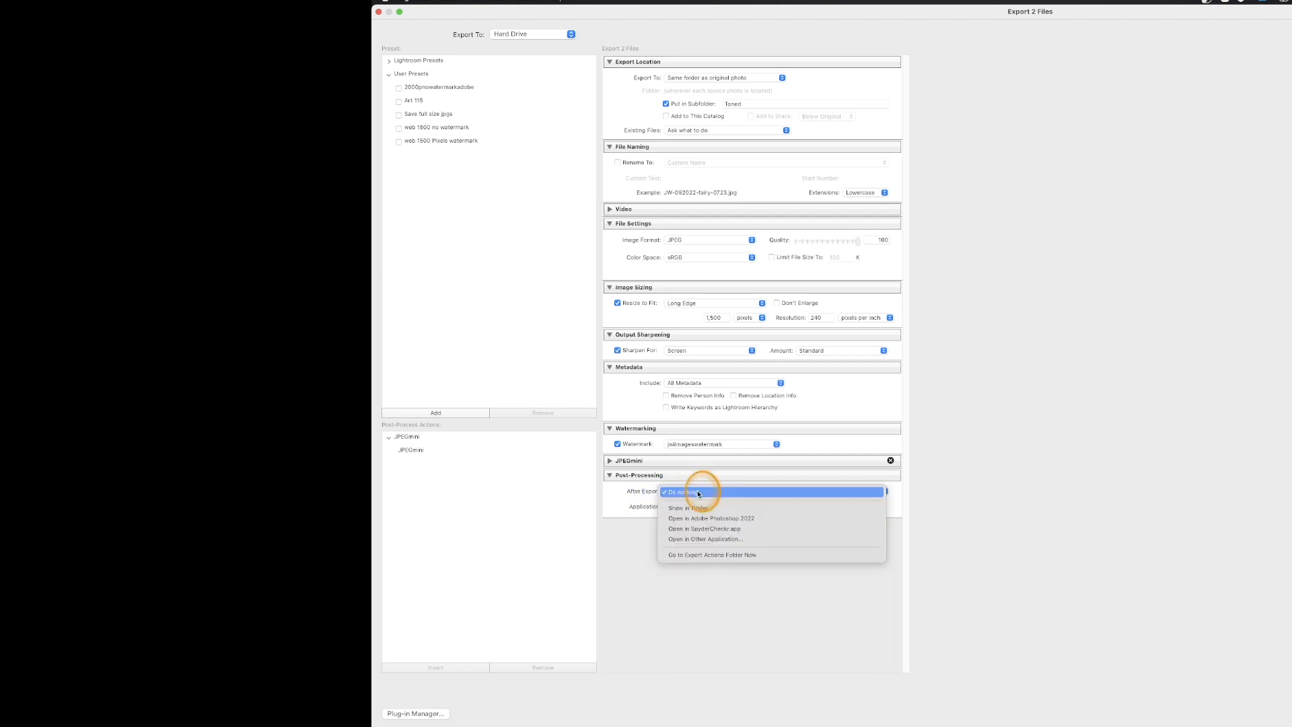
left_click(699, 492)
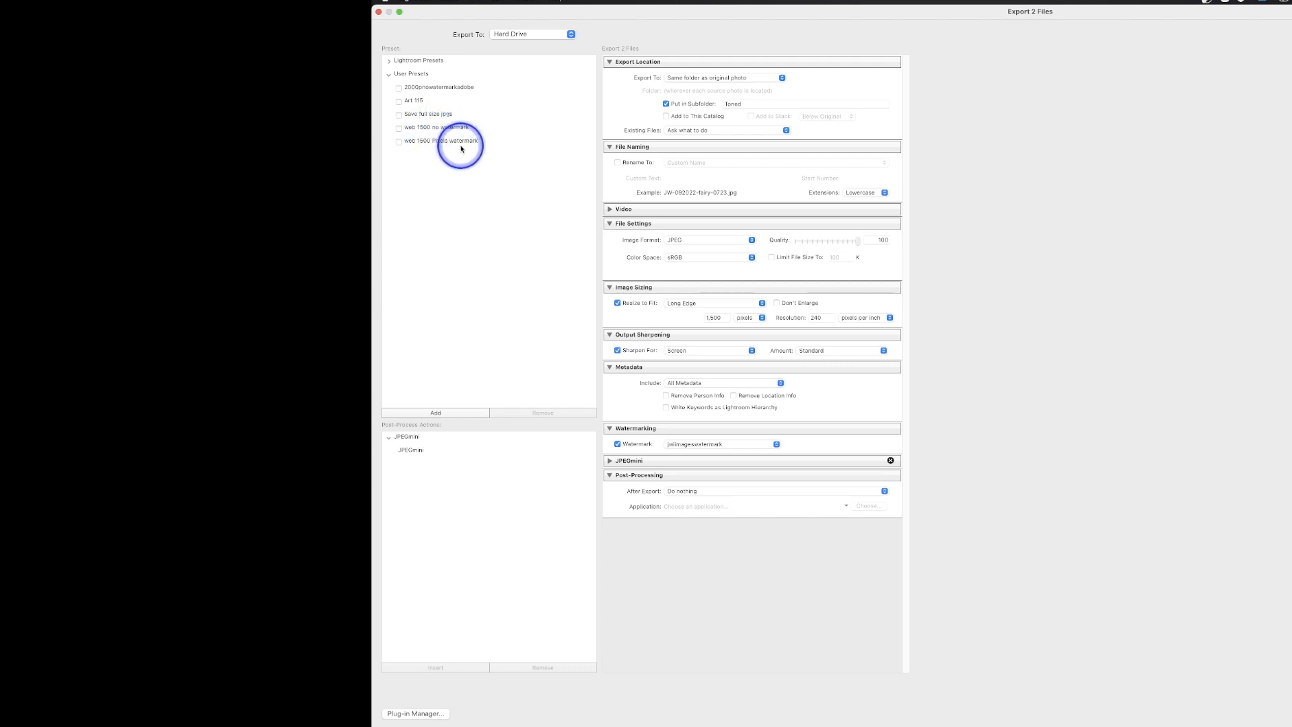
Begin a new user preset from the current export settings, leaving the dialog without creating it.
left_click(437, 413)
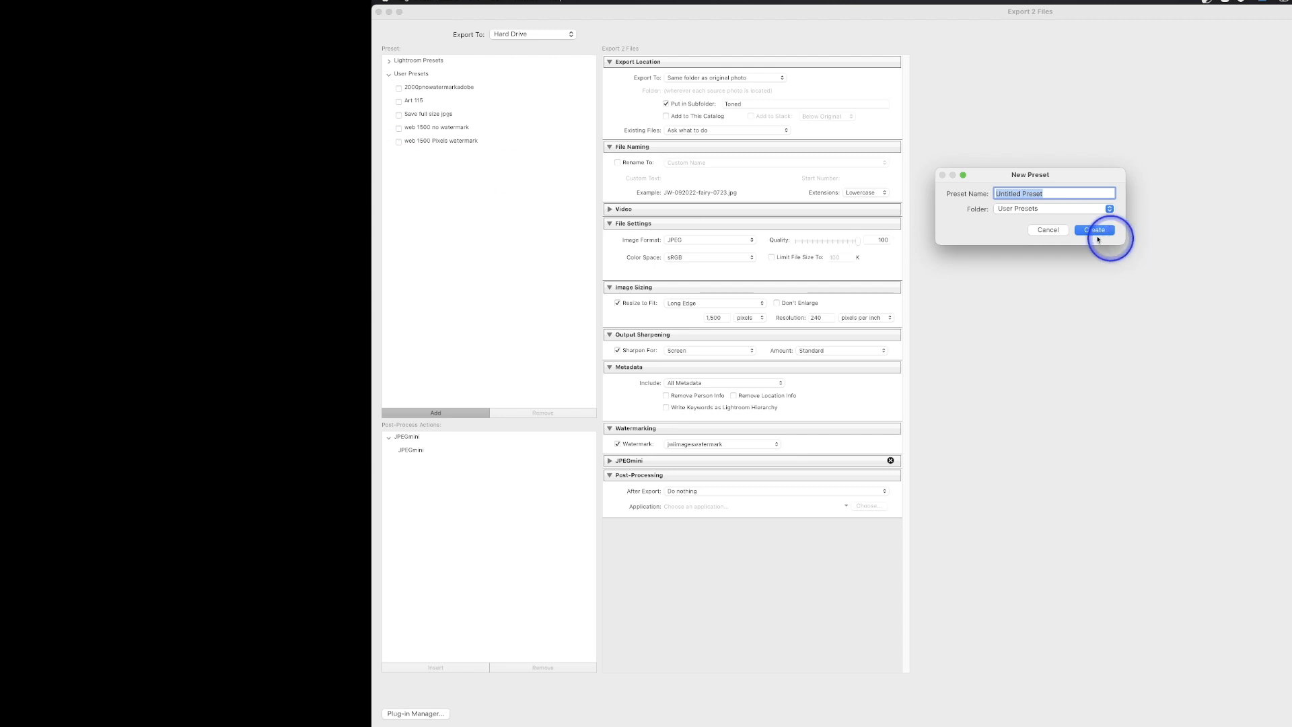
left_click(1048, 230)
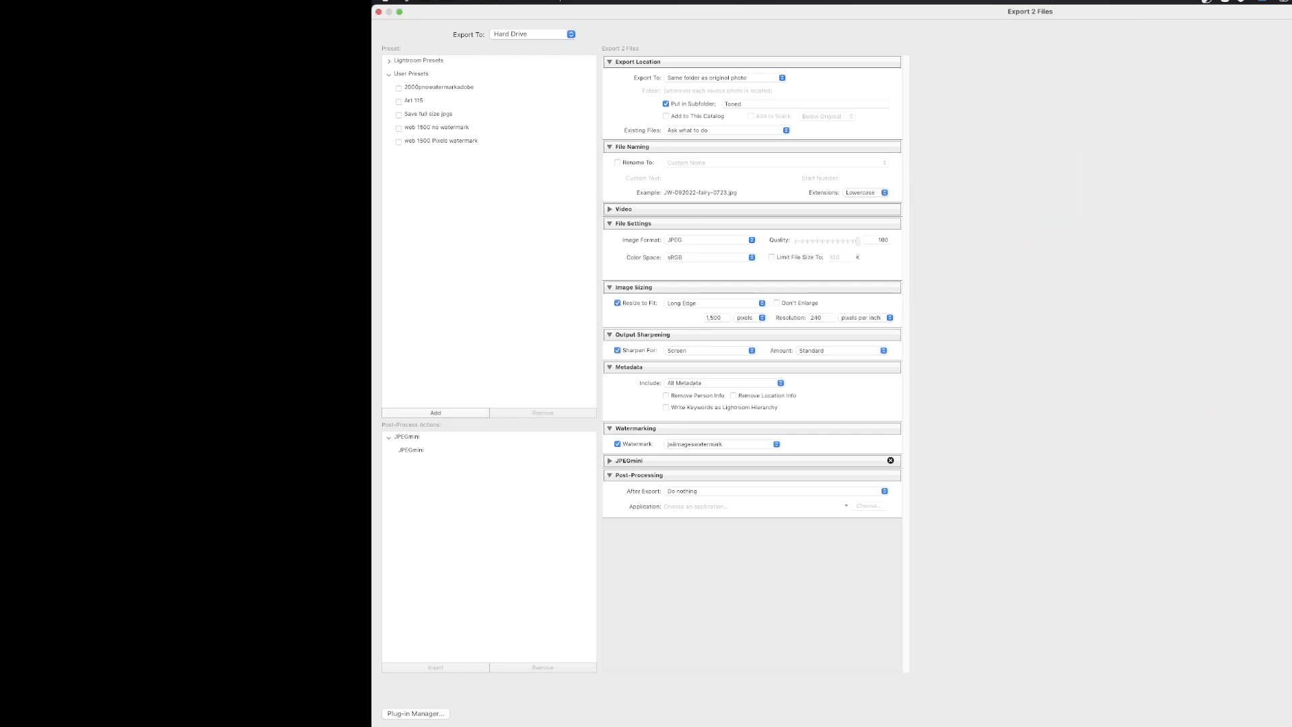
Run the export of the two selected henna photos with the configured settings.
left_click(618, 445)
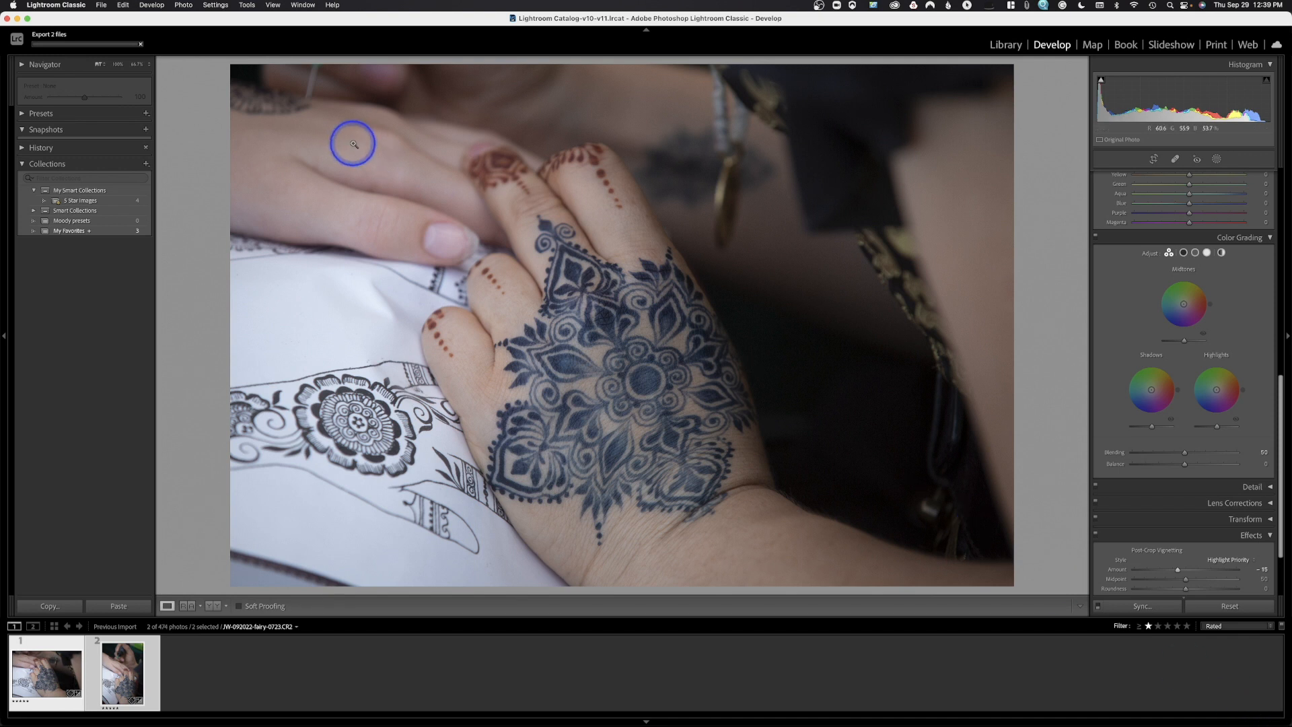
mouse_move(43, 46)
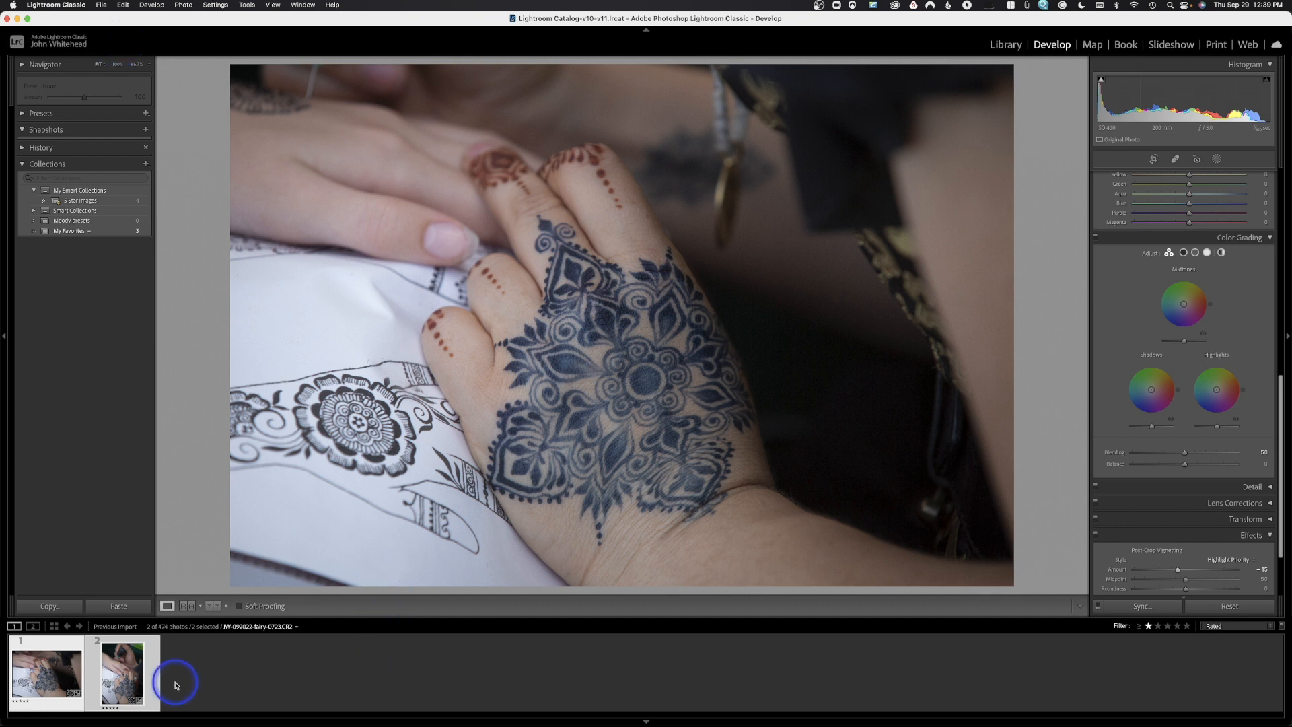
Export the two selected photos directly with the saved "web 1500 no watermark" user preset.
left_click(103, 4)
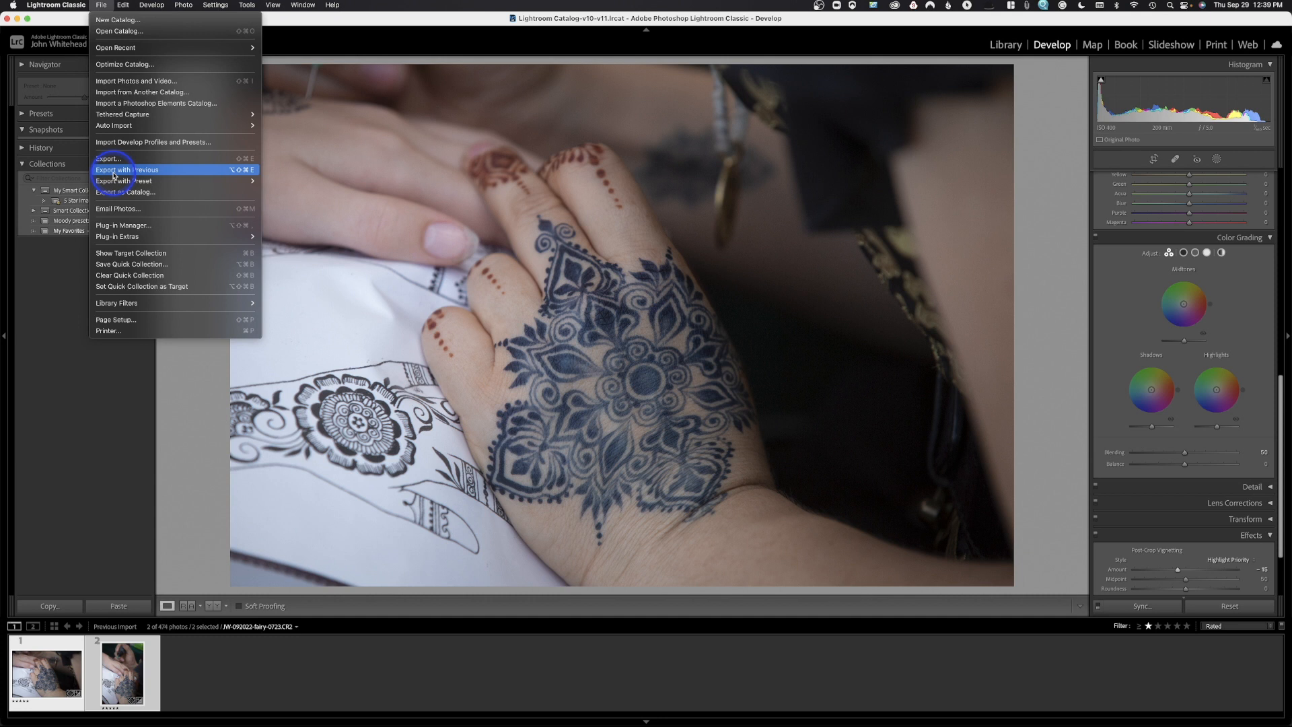
mouse_move(114, 180)
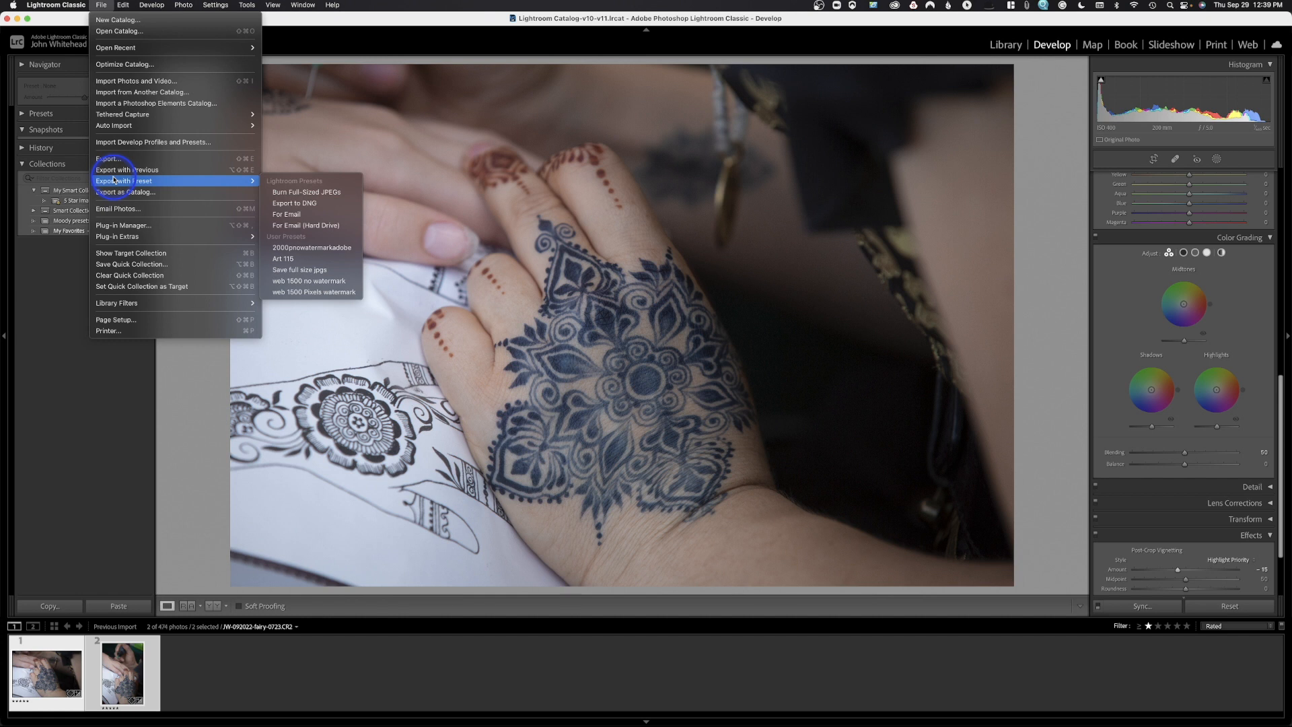
left_click(320, 284)
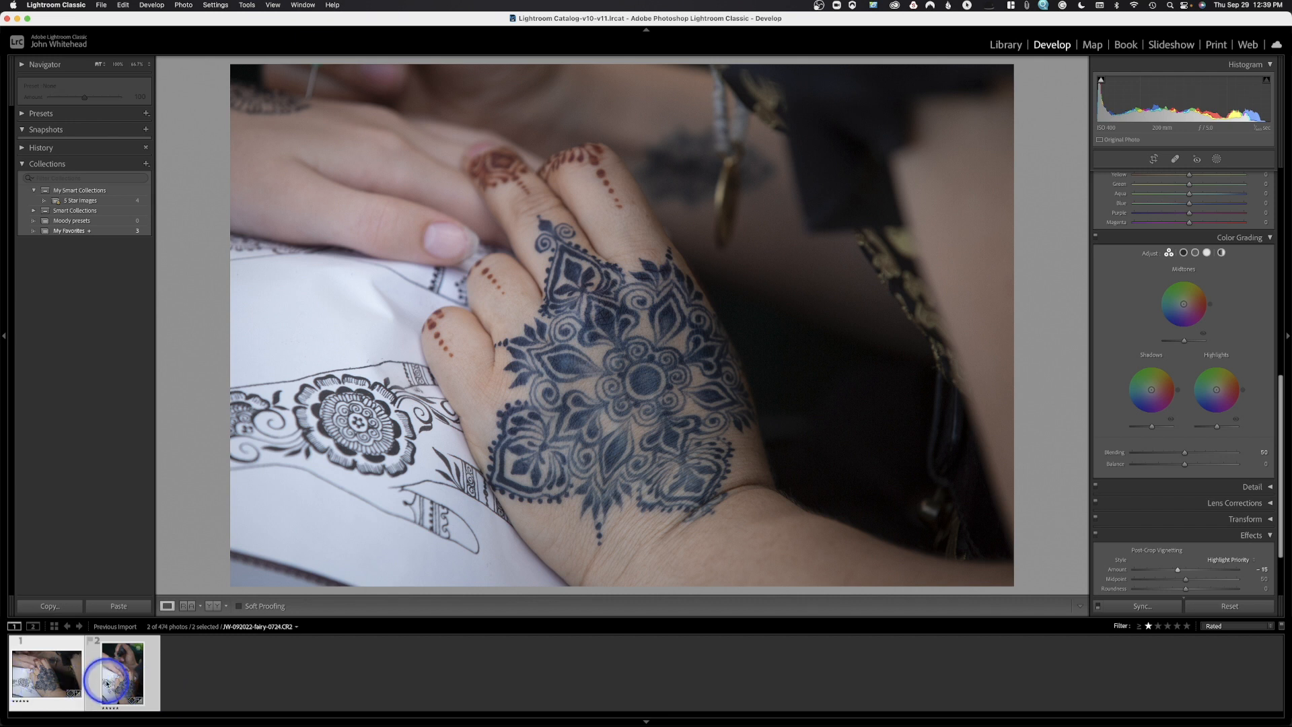
left_click(130, 678)
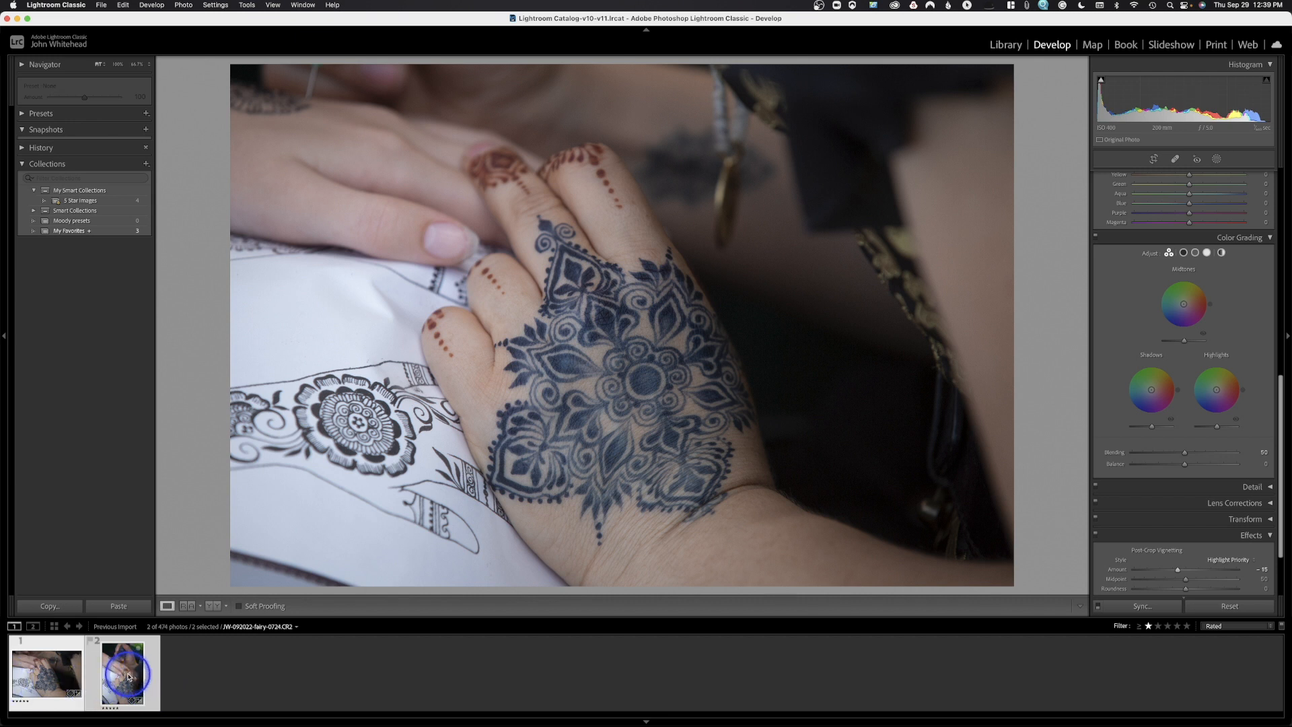